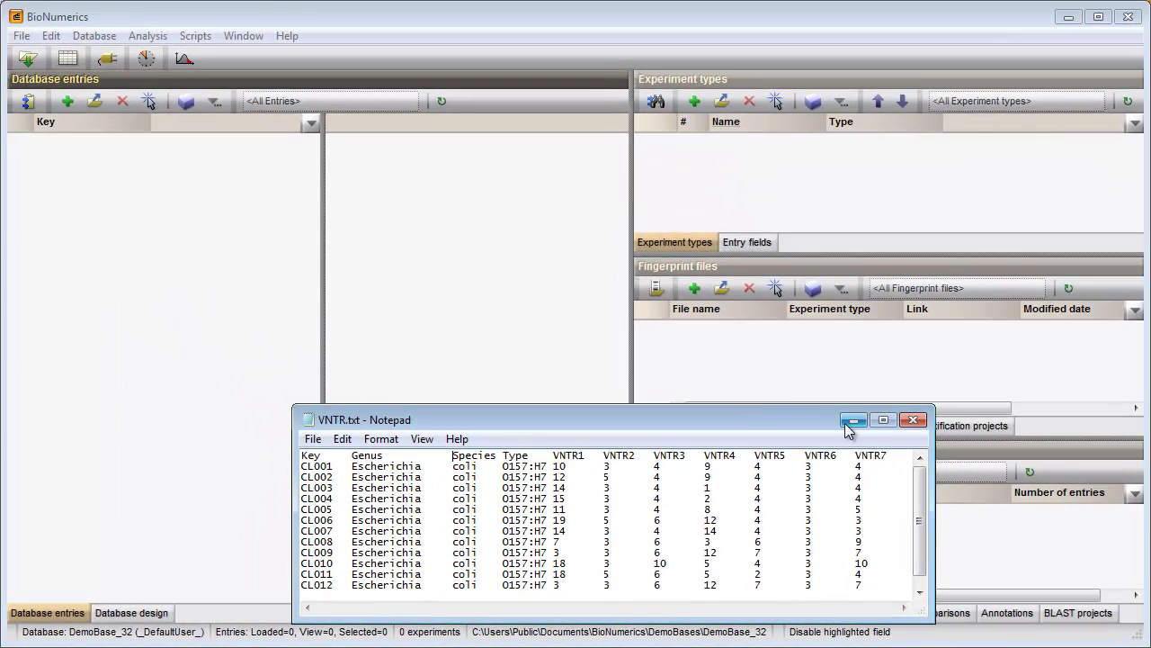
- Add a character-type experiment 'VNTR' with numerical values, 0 decimal digits and open set set to No
left_click(881, 385)
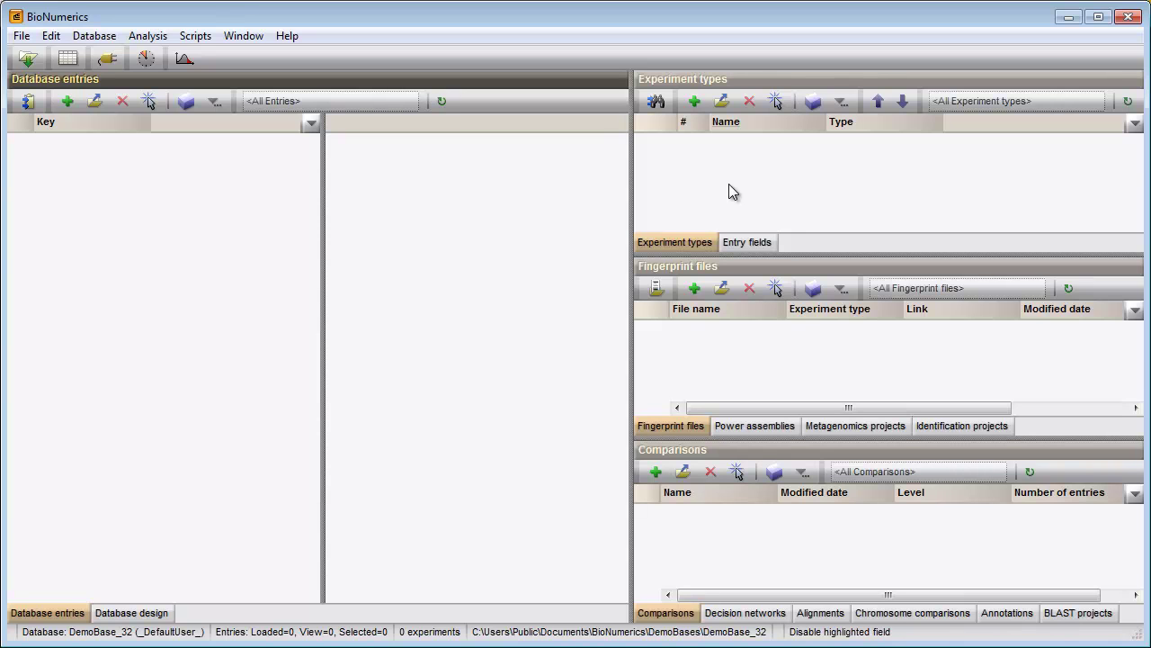
left_click(694, 100)
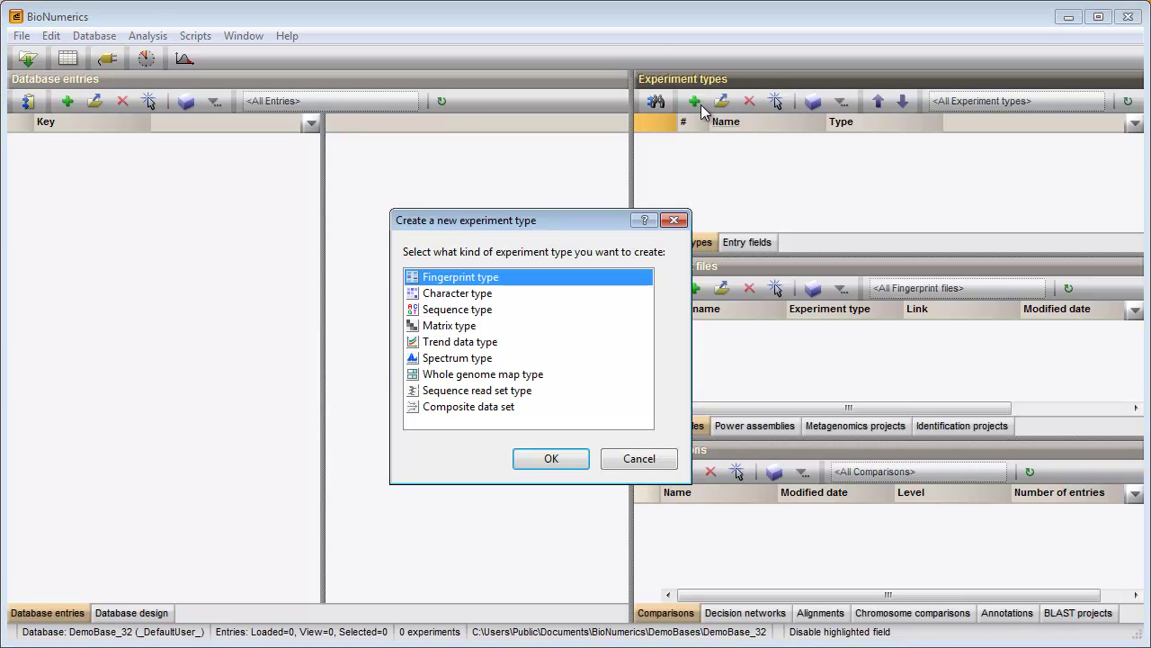
left_click(468, 295)
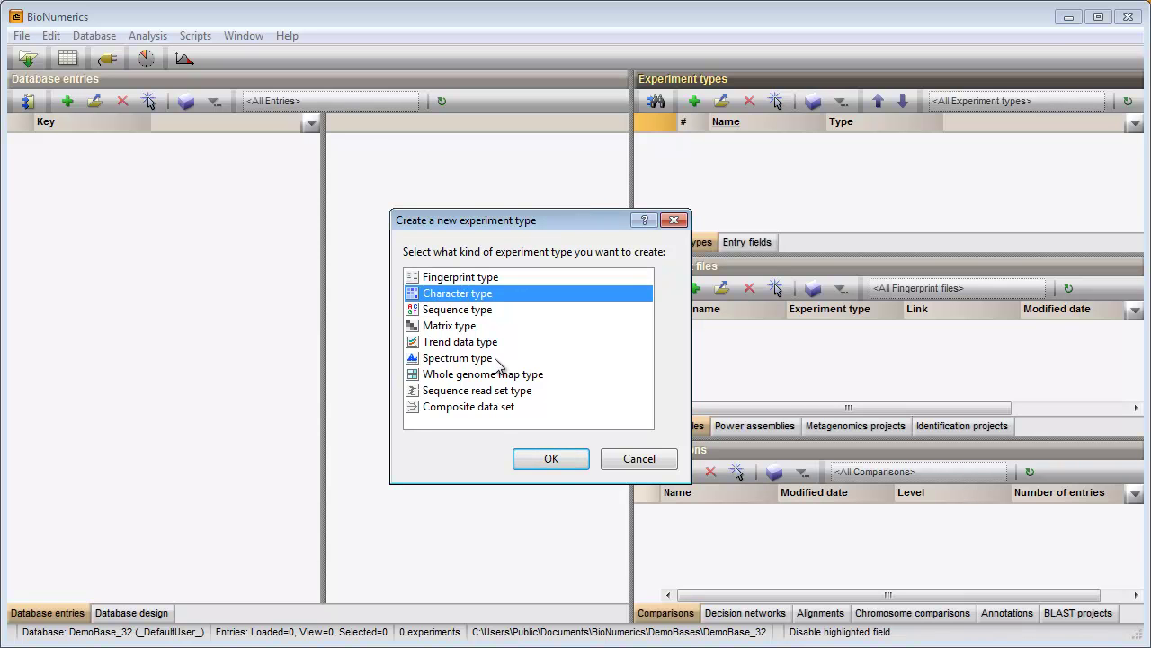
left_click(549, 460)
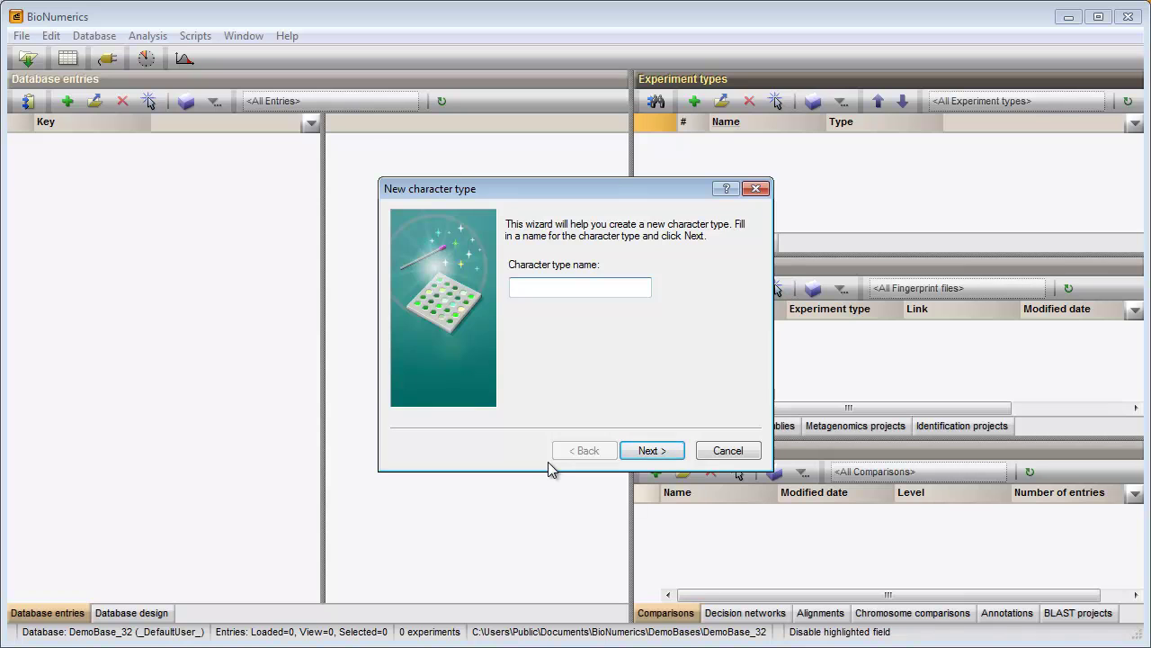
type("VNTR")
left_click(652, 451)
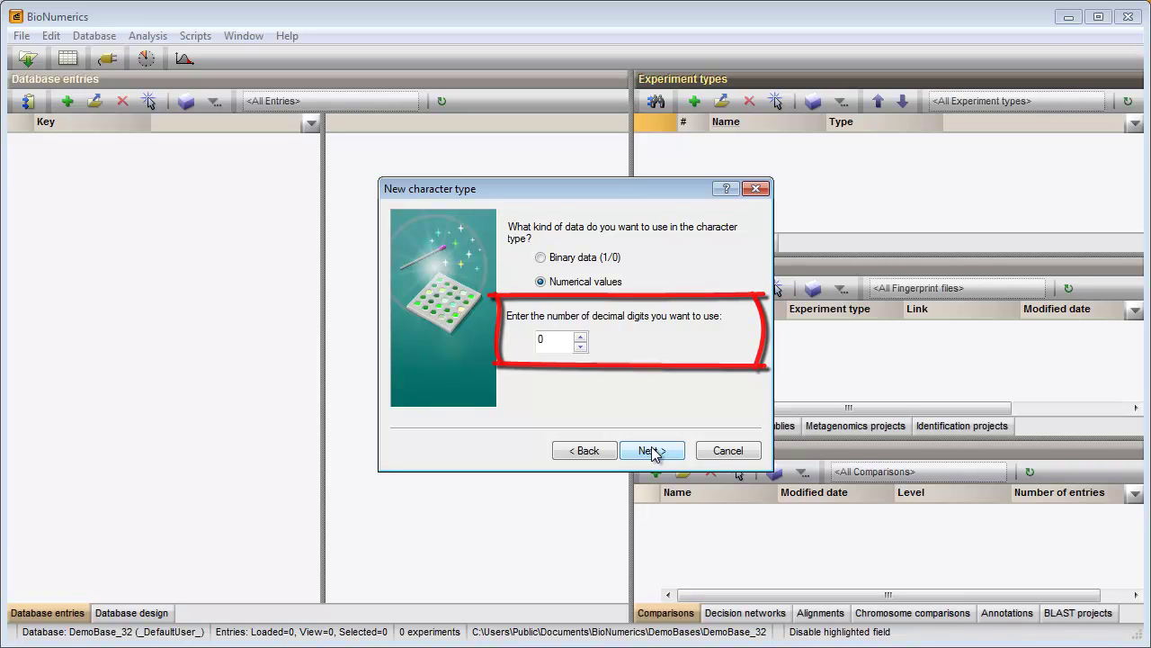
left_click(652, 450)
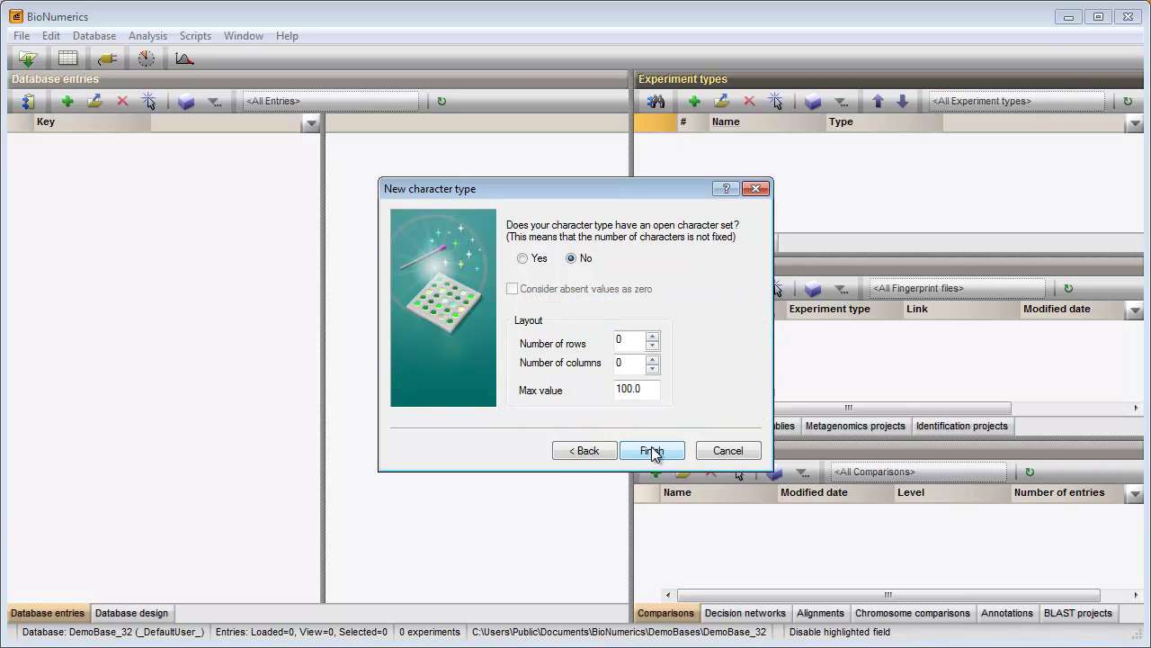
left_click(651, 450)
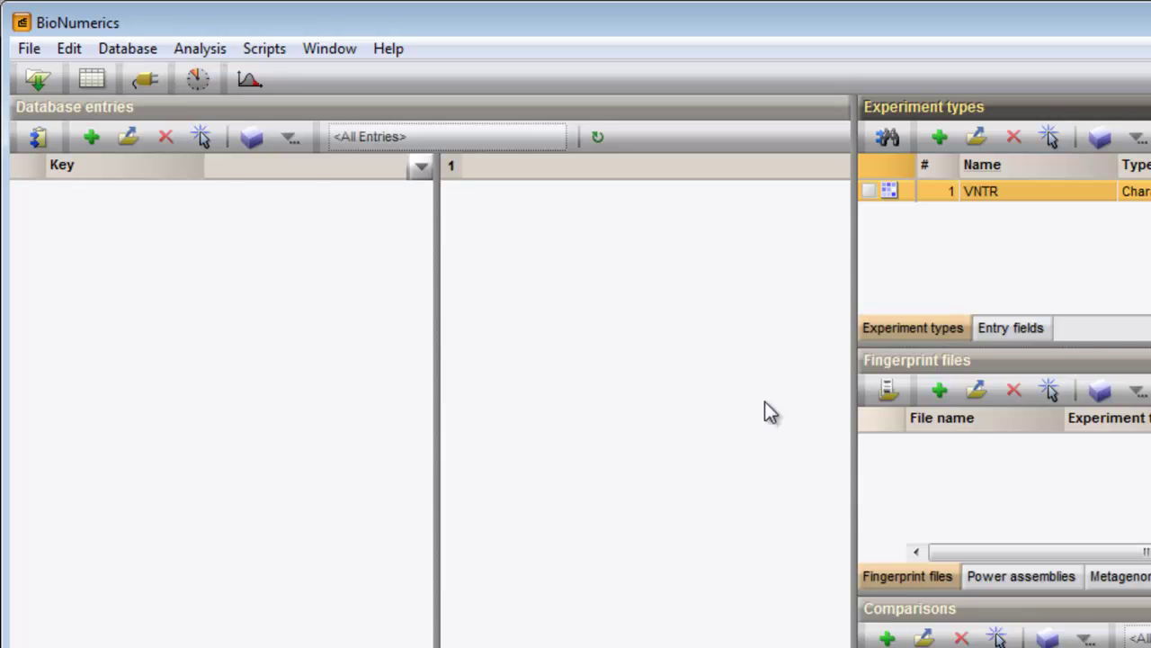
left_click(113, 163)
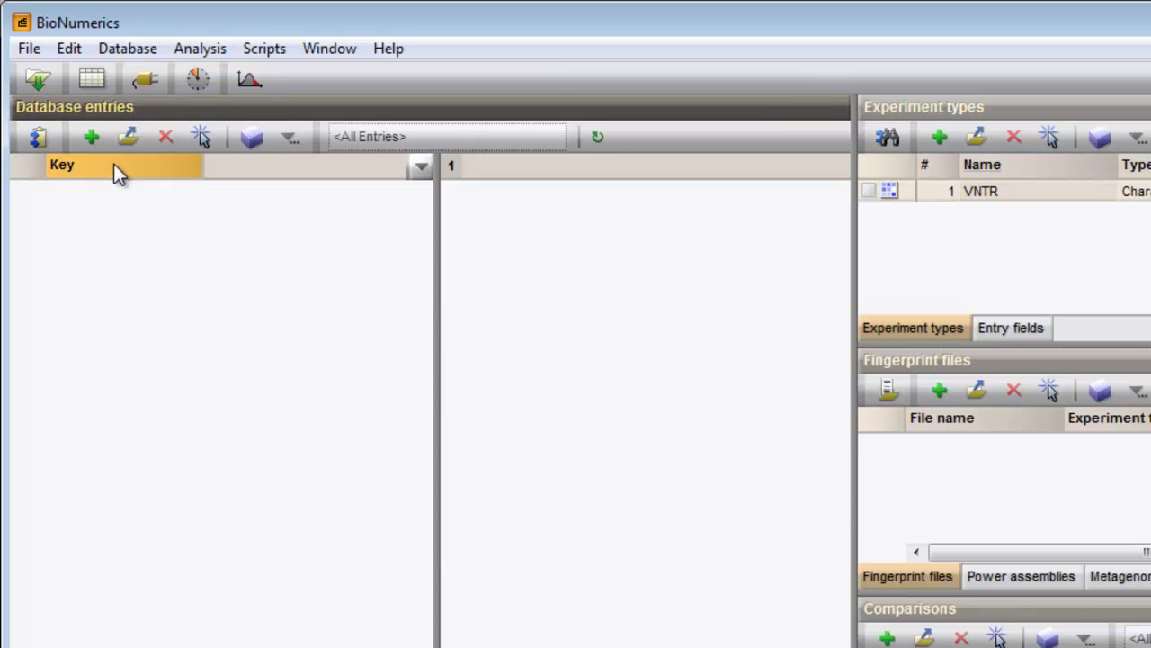
right_click(223, 172)
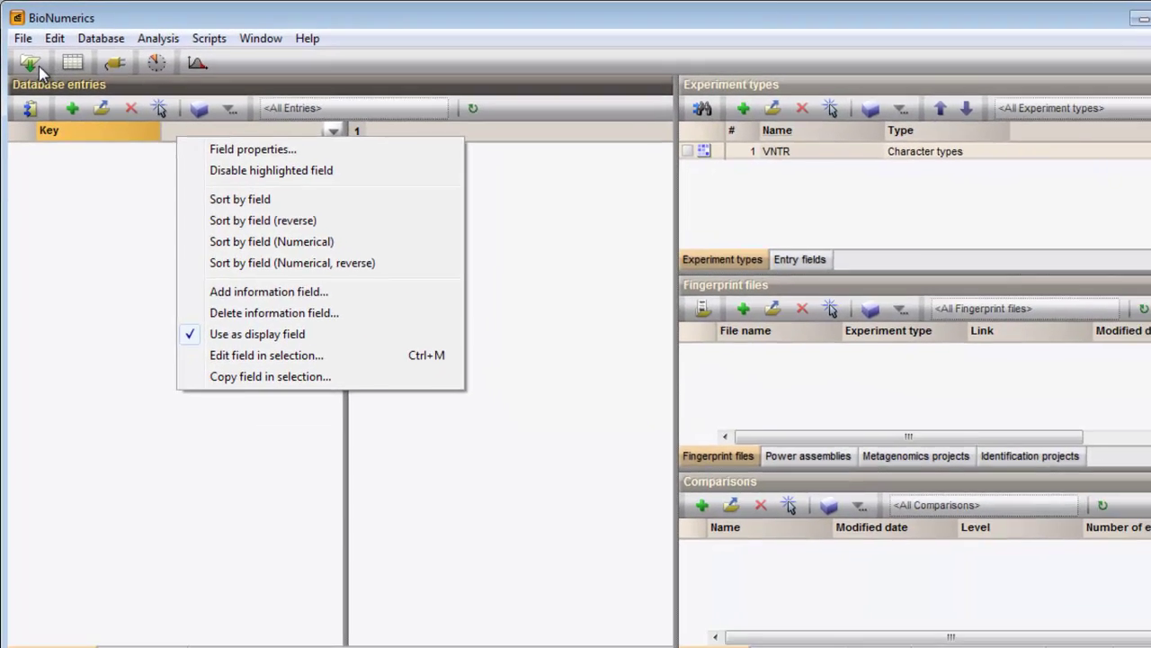
- Start Import fields and characters (text file) and pick VNTR.txt as the input file
left_click(39, 67)
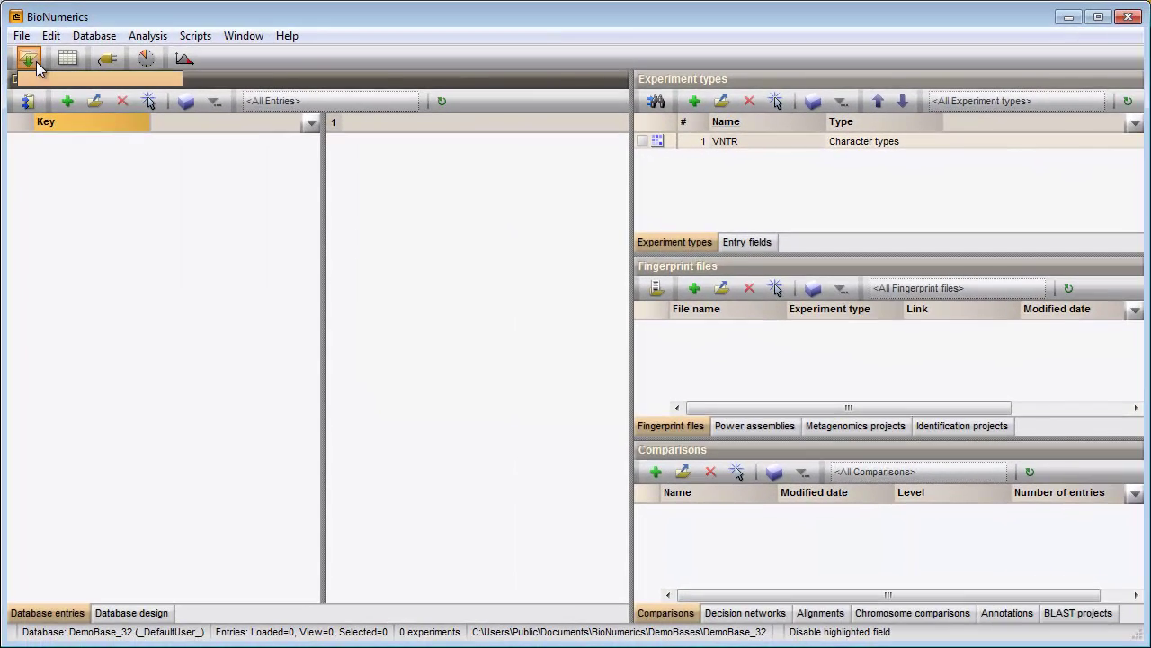
left_click(38, 67)
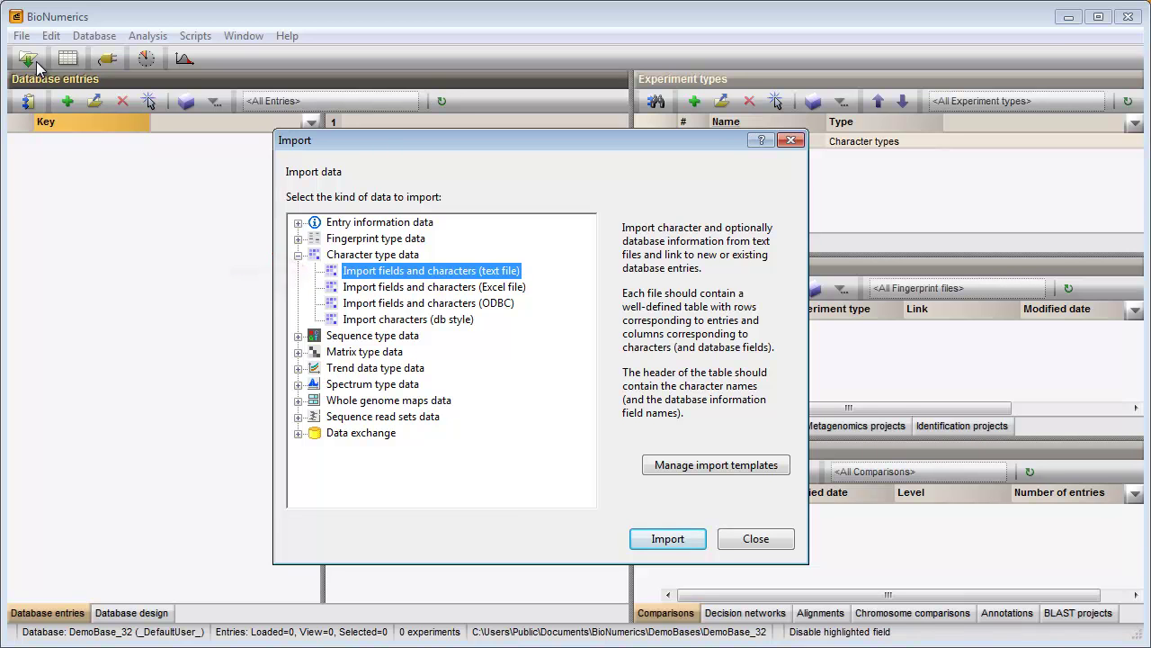
left_click(657, 544)
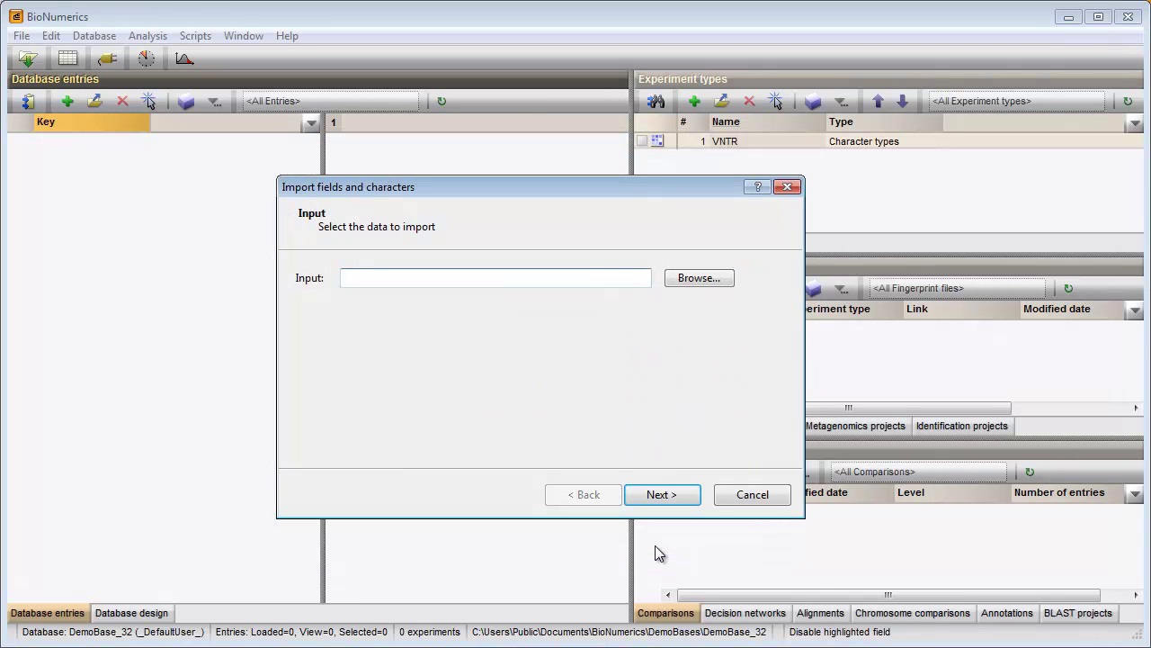
left_click(696, 278)
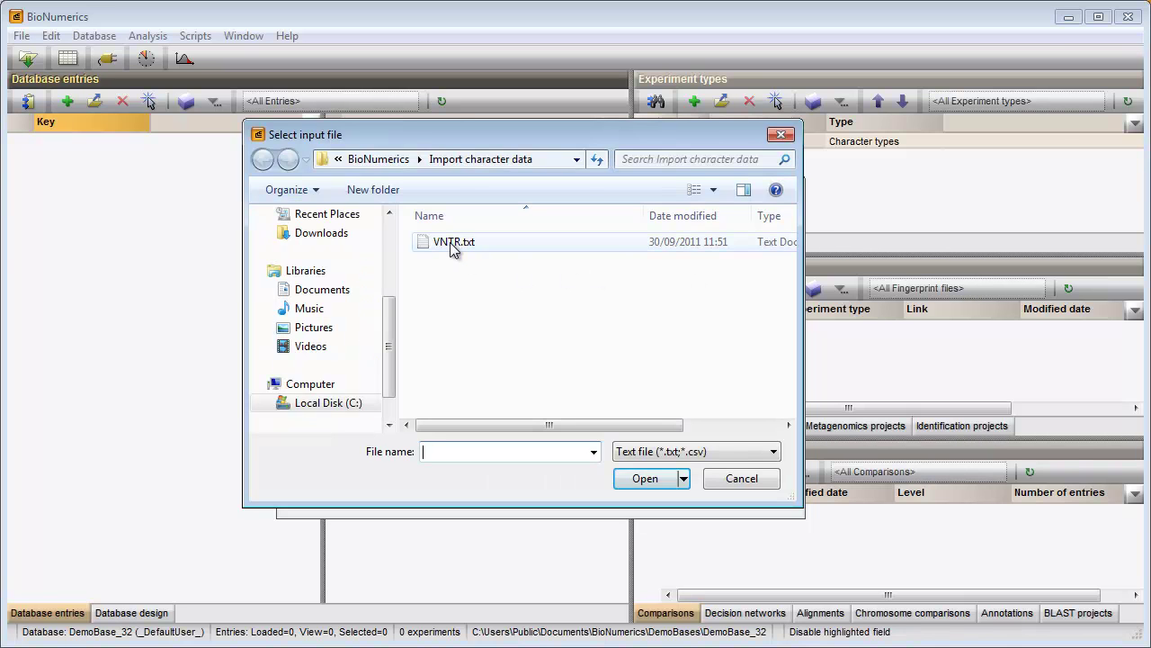
double_click(450, 242)
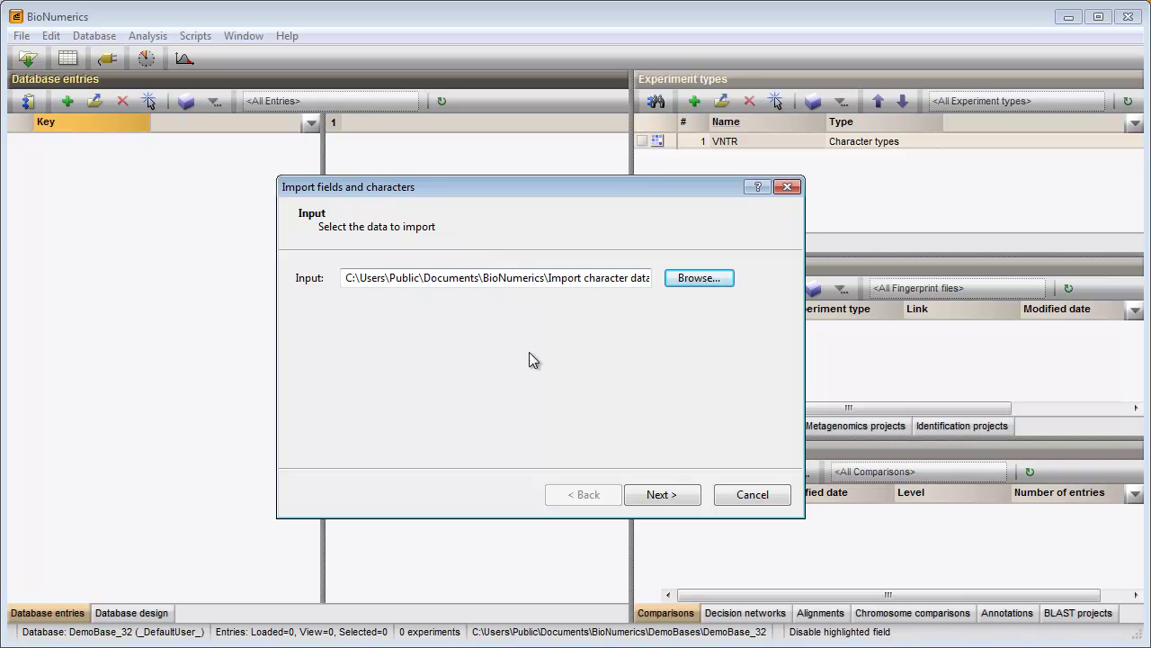
- In the import rules, set the Key column's destination to the database Key
left_click(651, 494)
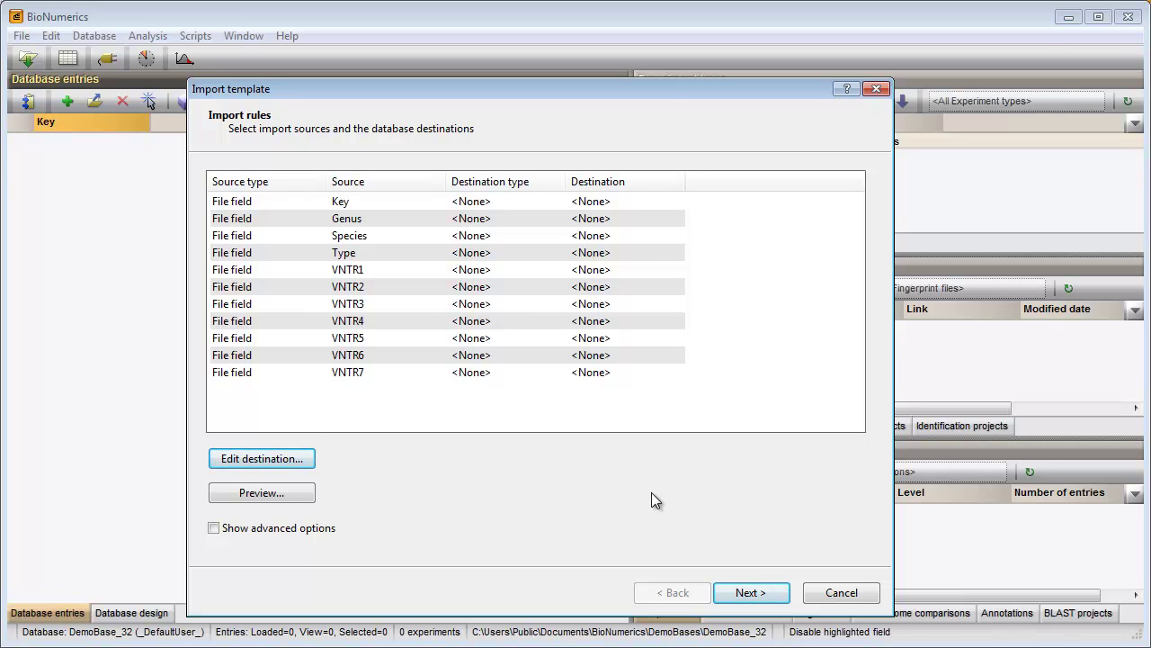
left_click(389, 205)
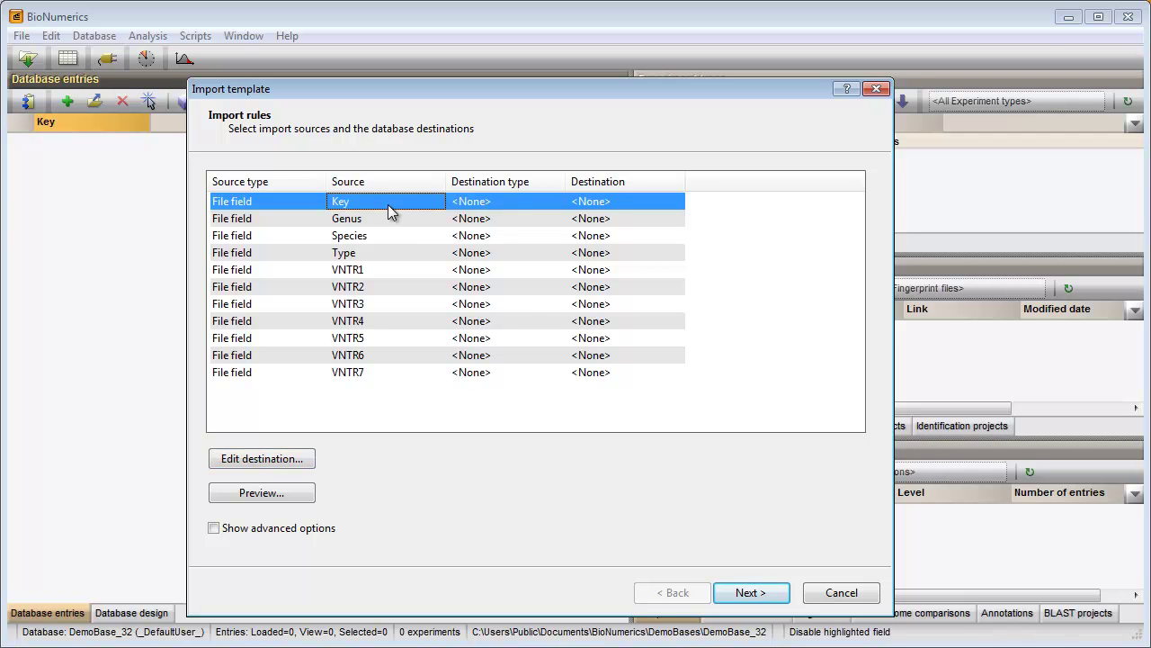
left_click(273, 460)
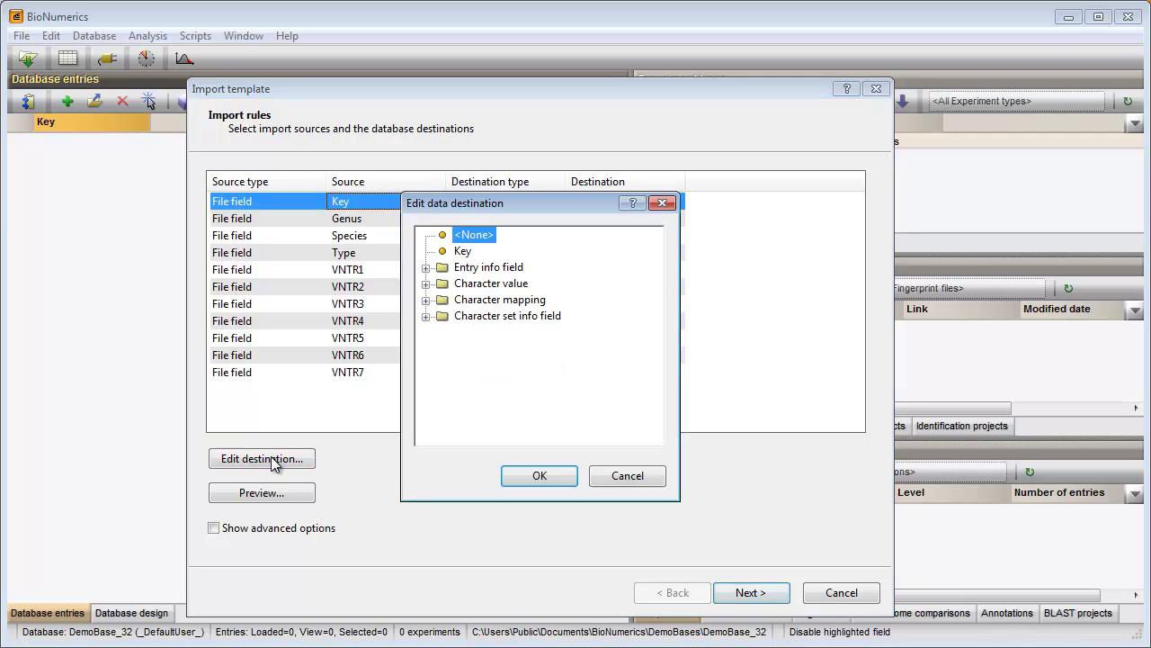
left_click(465, 252)
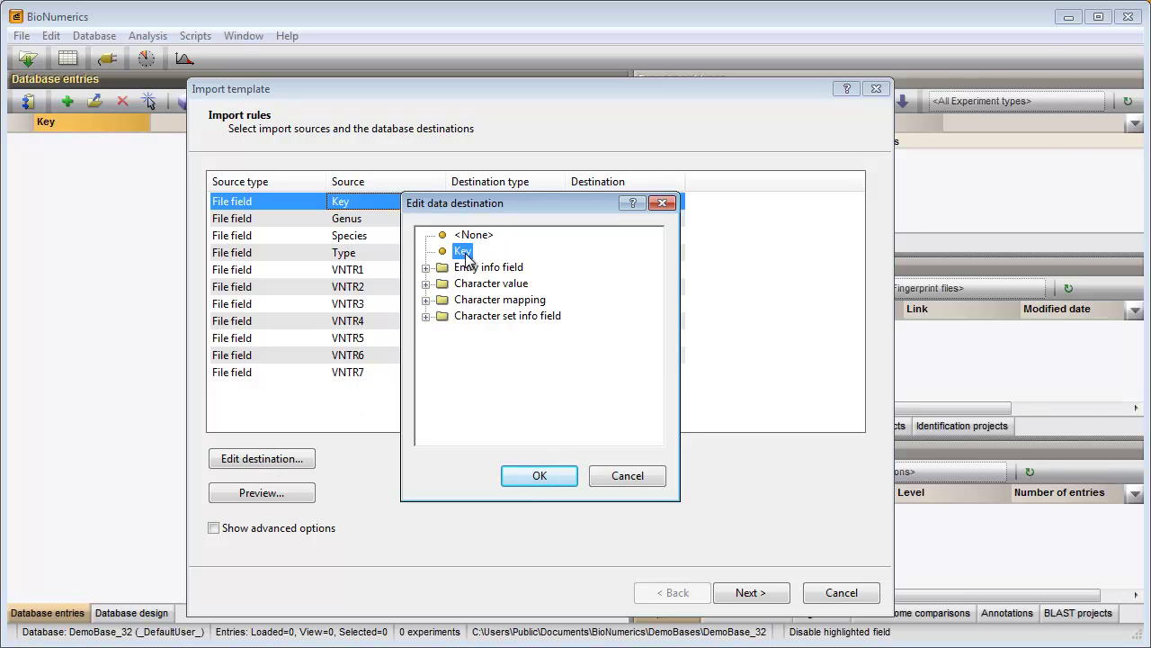
left_click(536, 477)
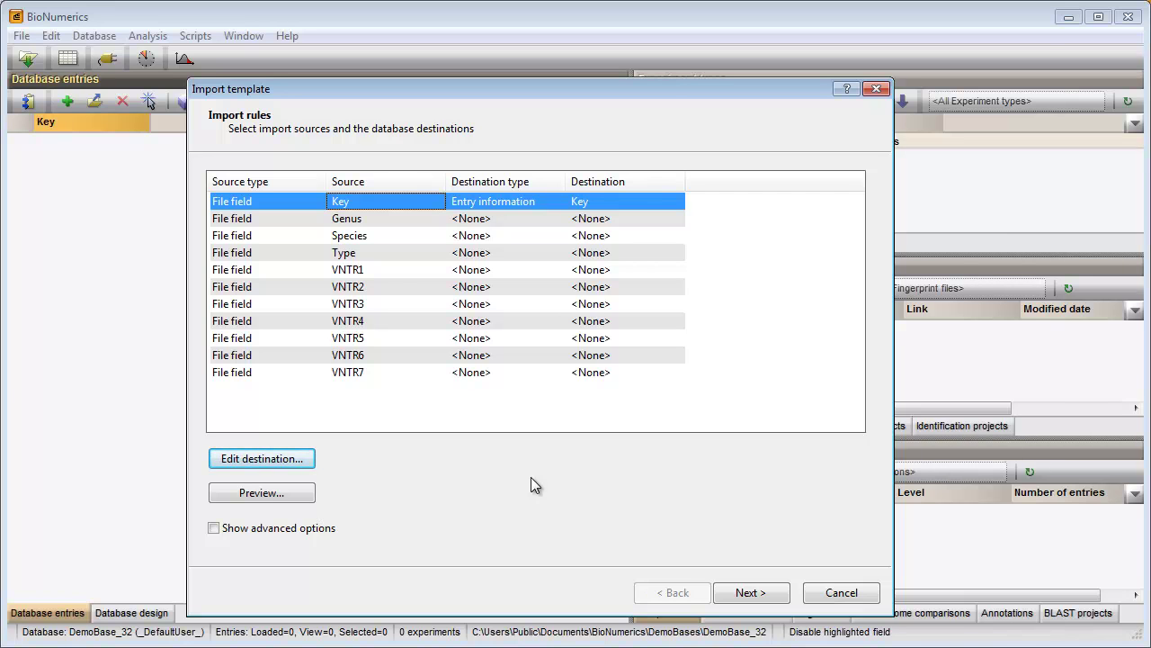
- Send Genus, Species and Type to new same-named entry info fields, accepting the database change
left_click(381, 219)
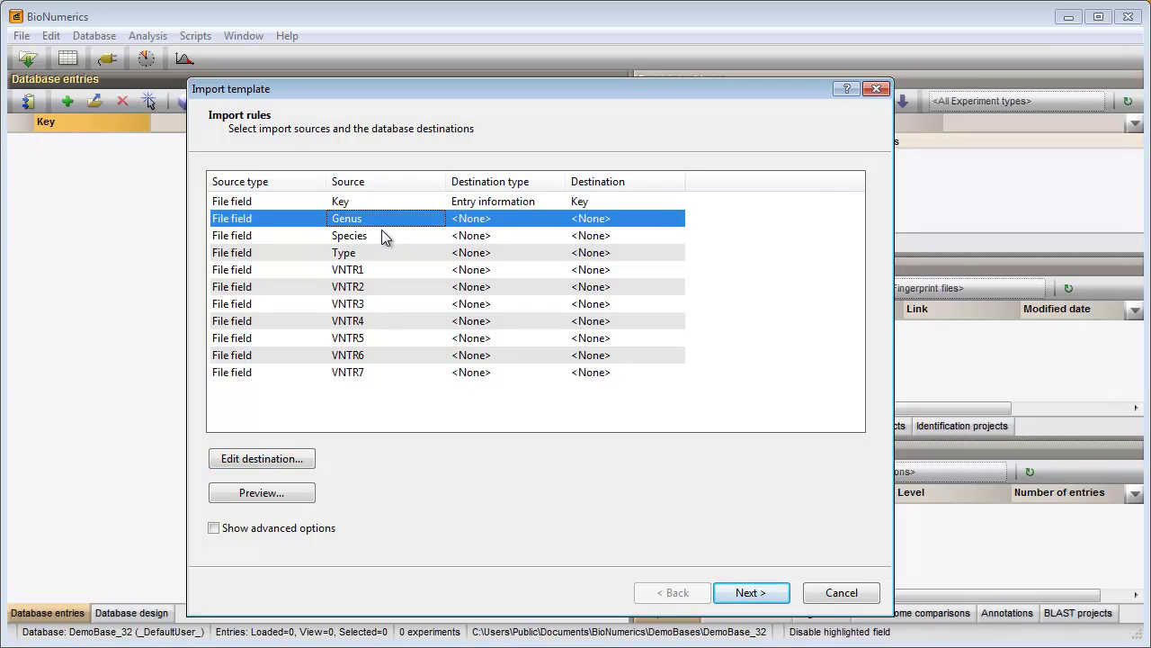
left_click(381, 232, "shift")
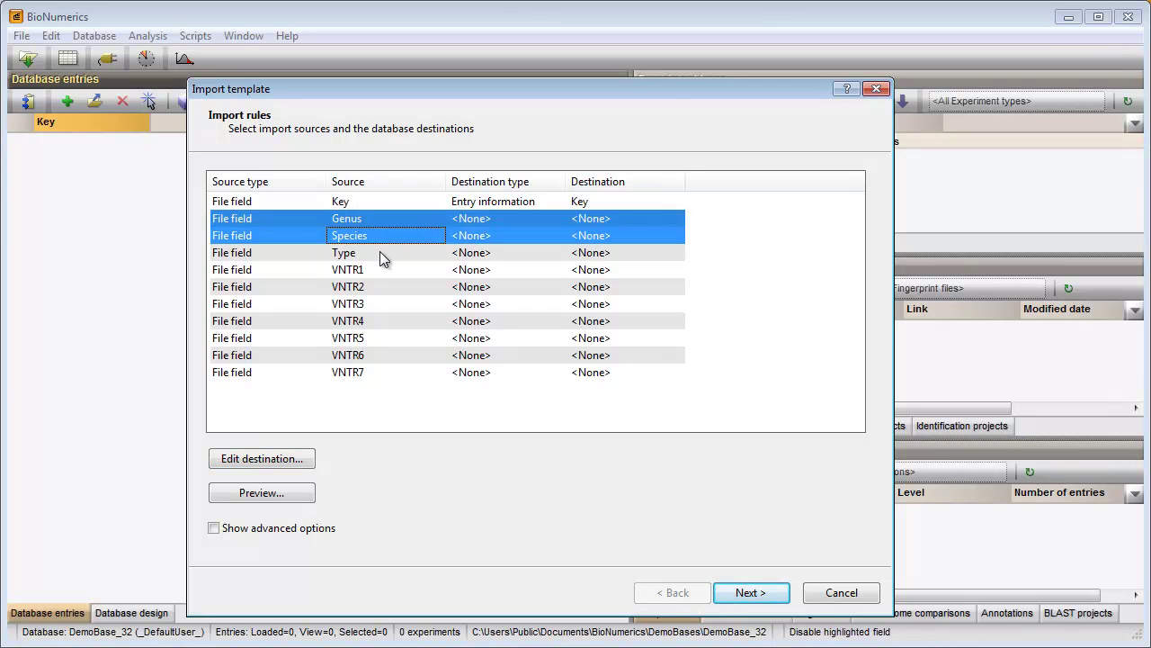
left_click(379, 252, "shift")
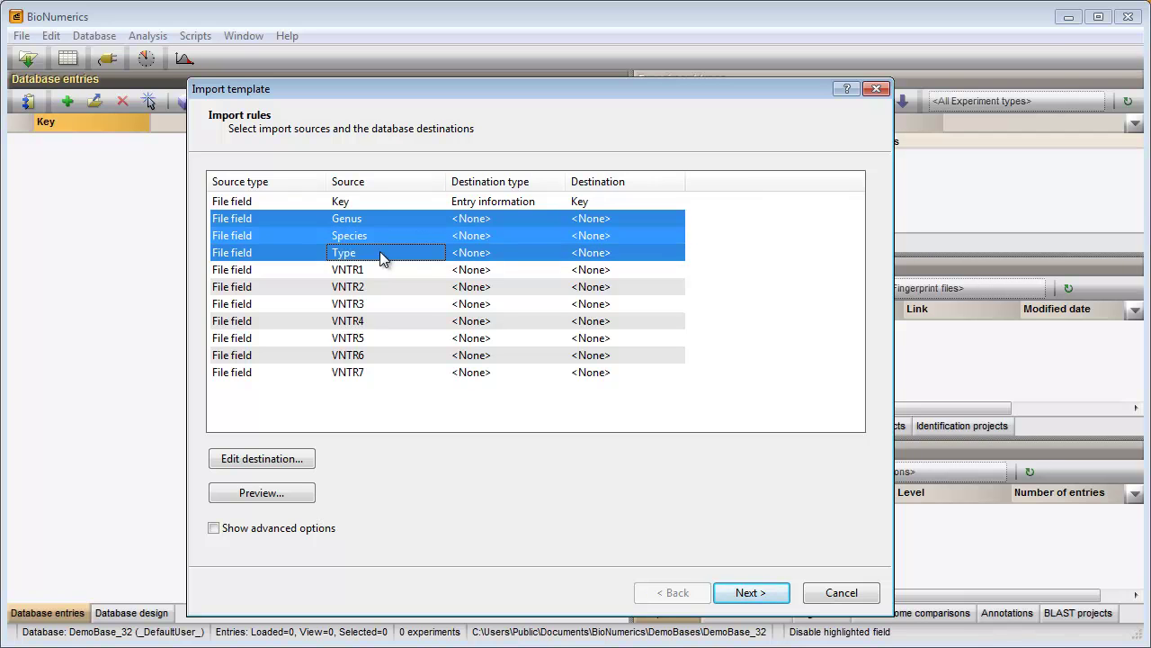
left_click(296, 459)
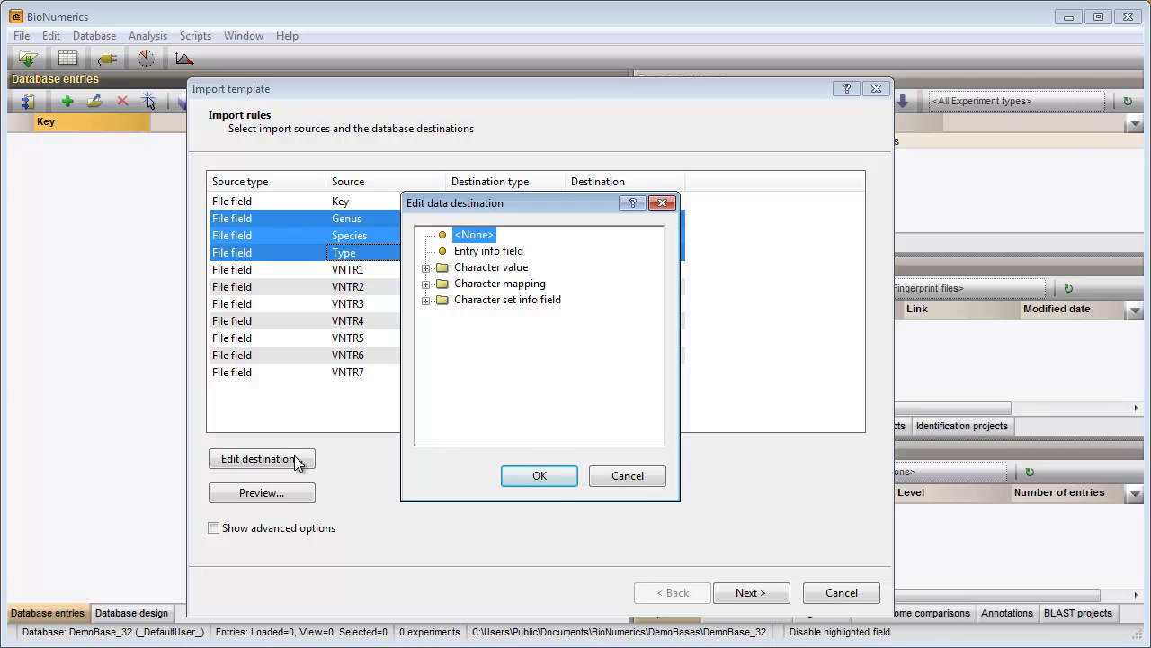
left_click(480, 254)
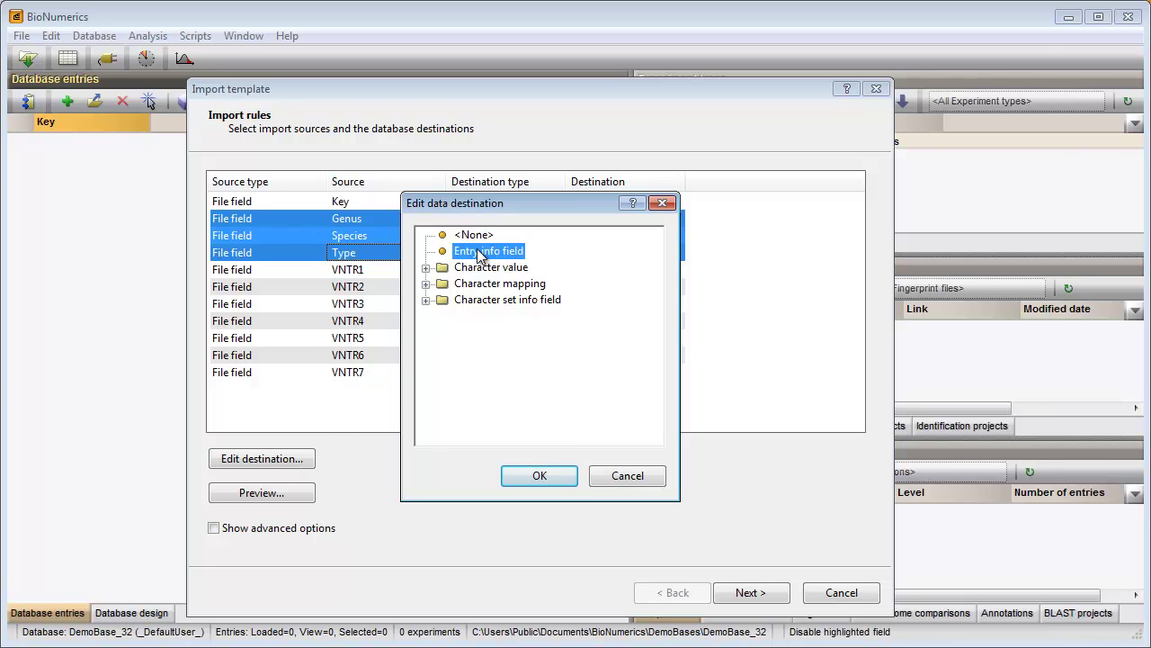
left_click(536, 475)
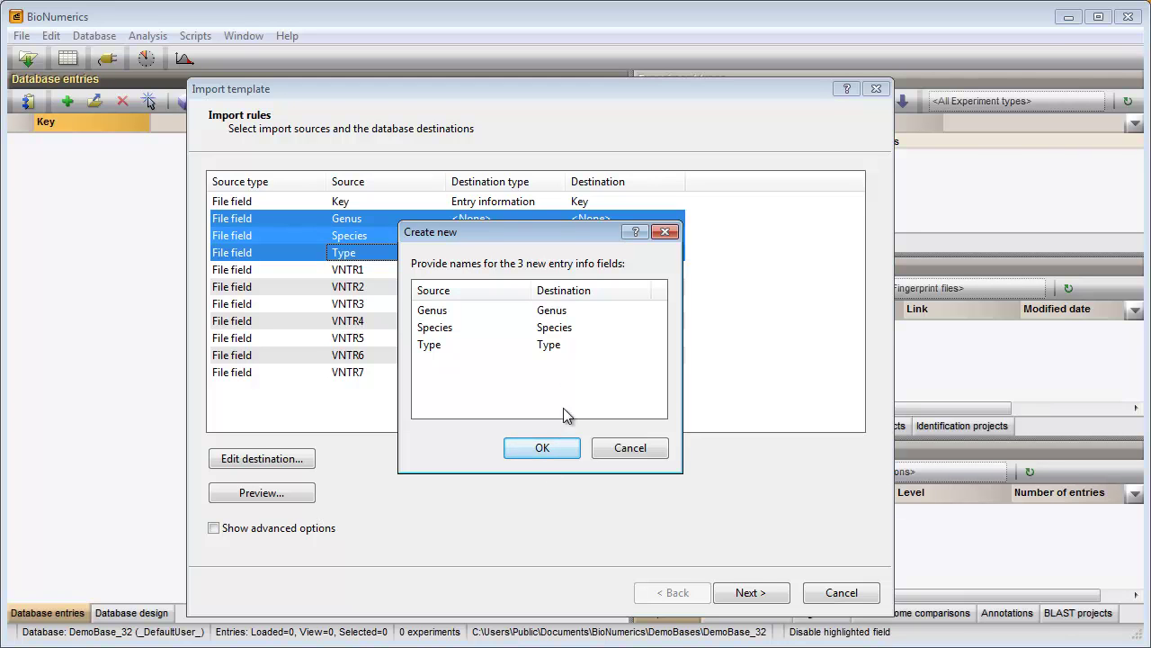
left_click(579, 309)
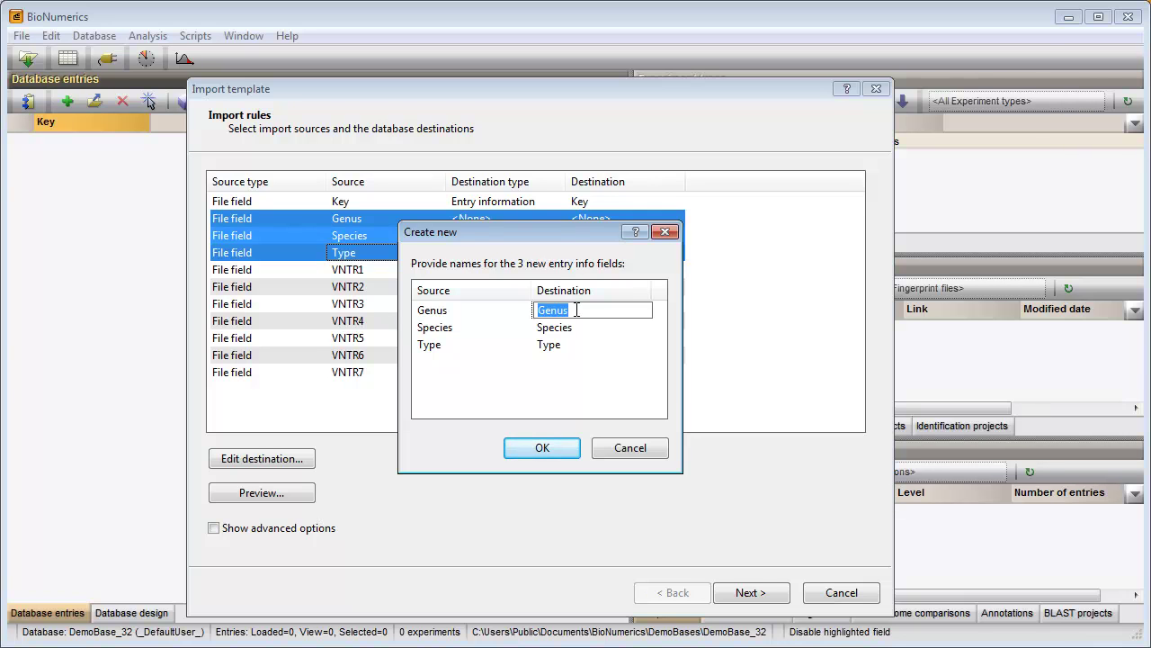
left_click(540, 449)
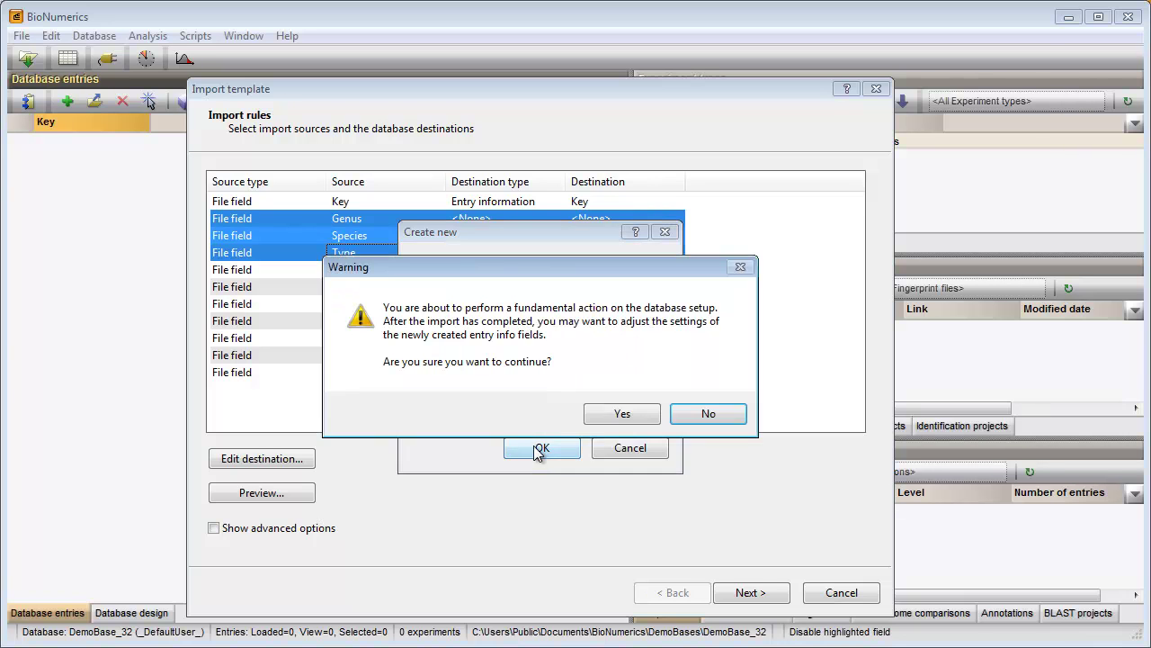
left_click(602, 419)
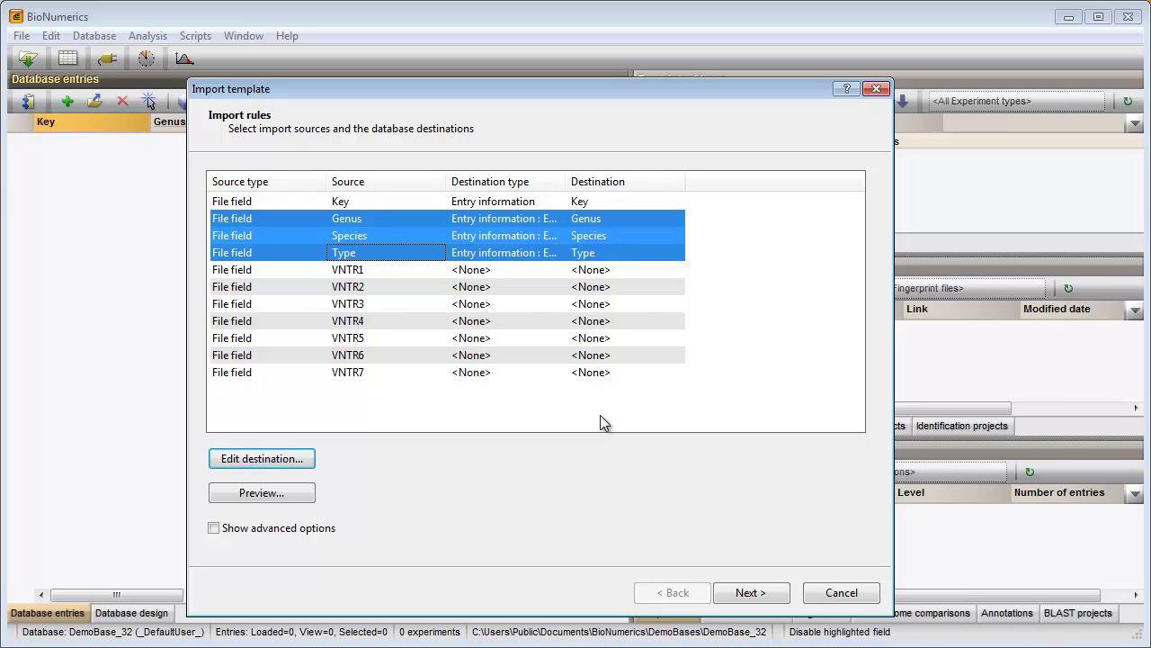
- Map VNTR1–VNTR7 to seven new same-named character values under the VNTR character type
left_click(407, 270)
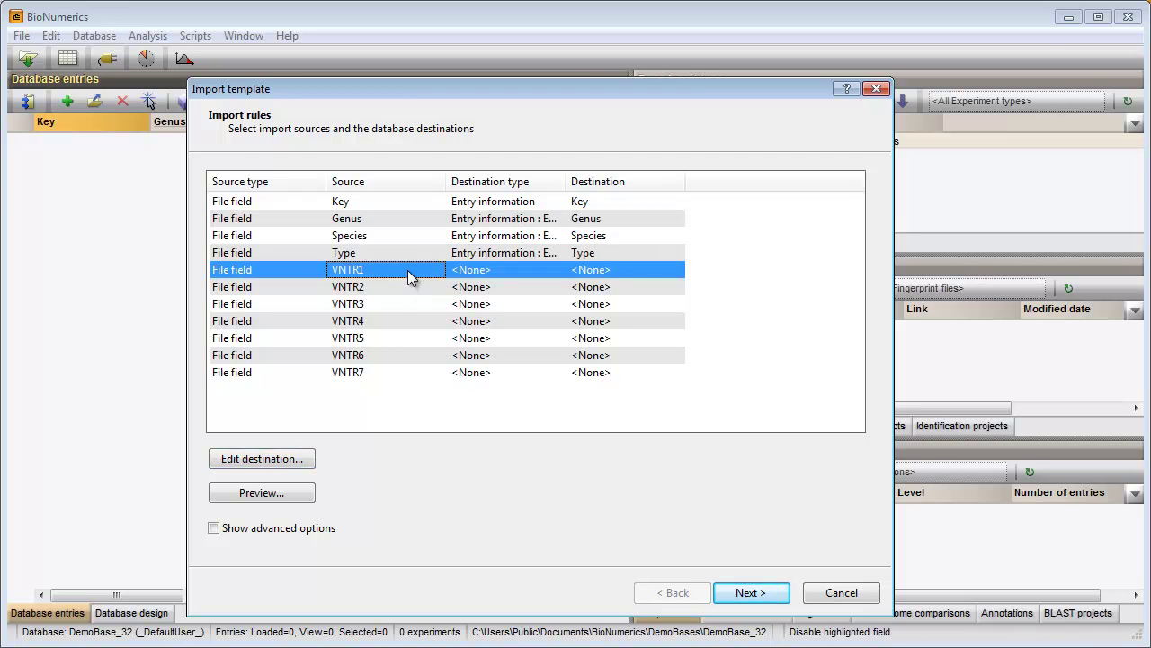
left_click(394, 372, "shift")
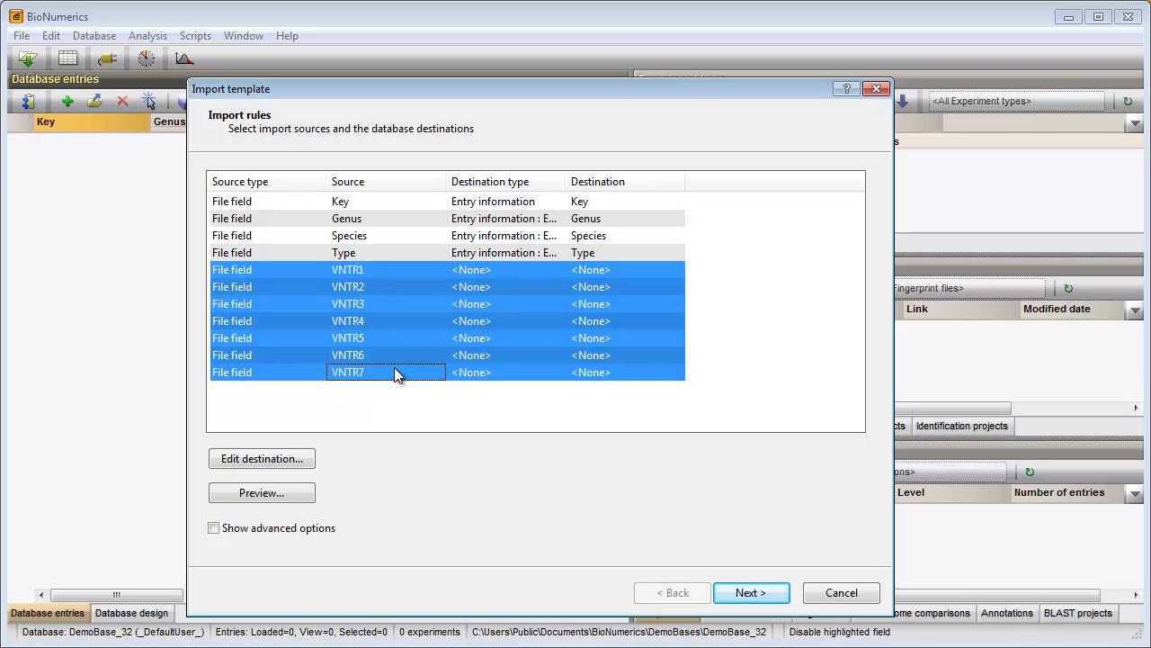
left_click(279, 458)
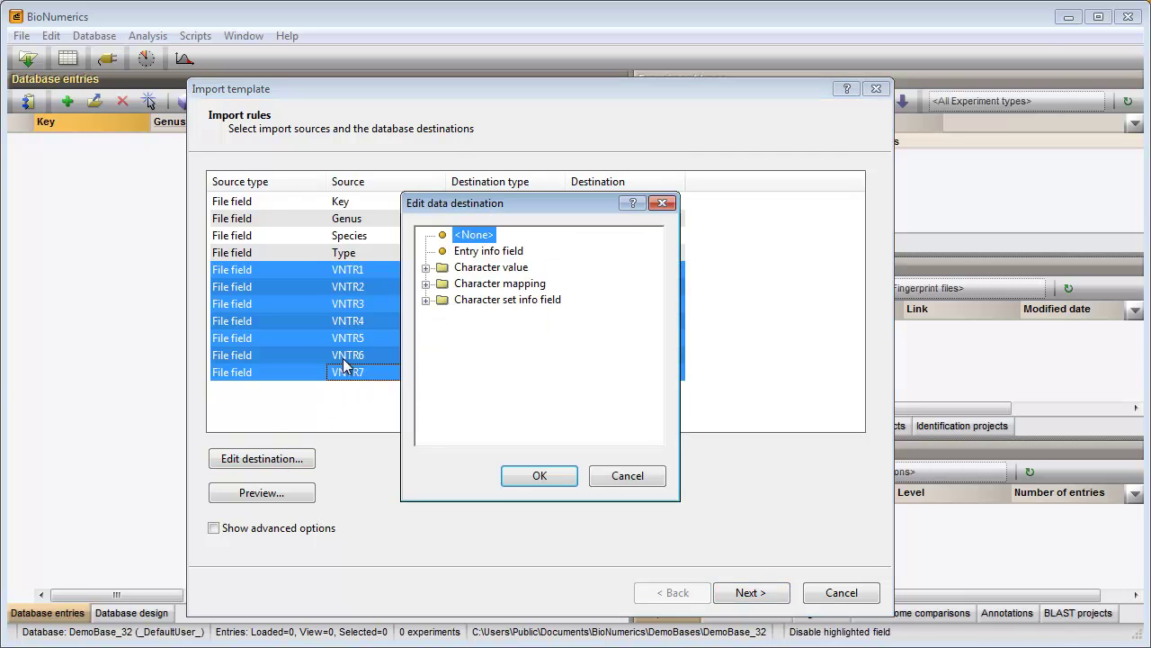
left_click(426, 268)
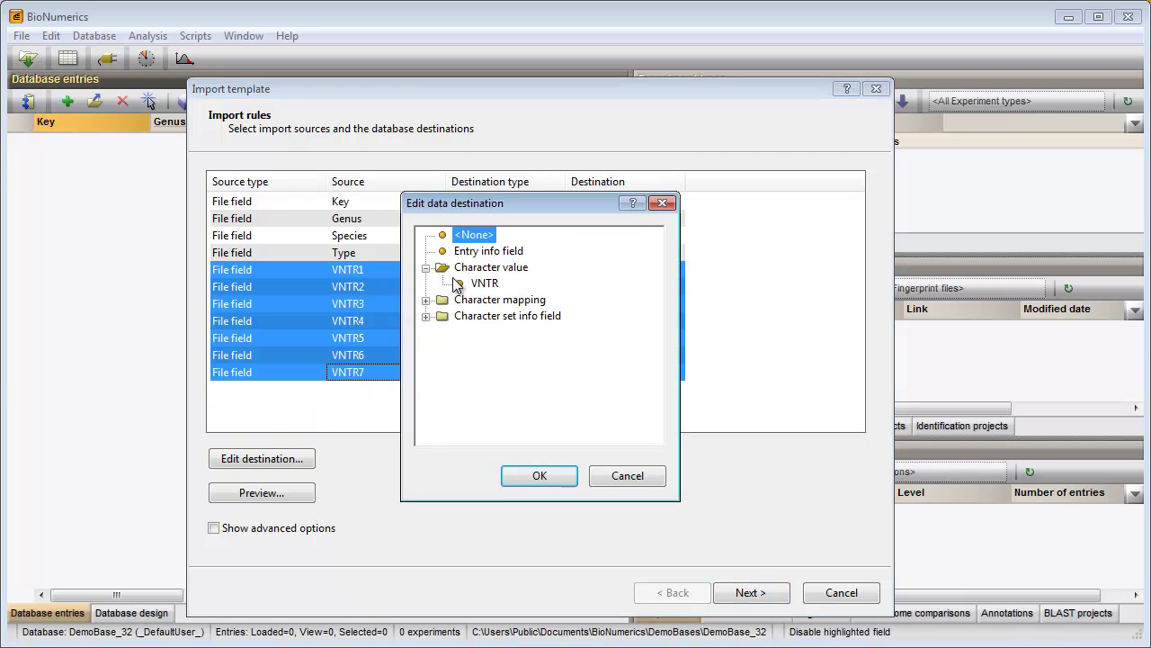
left_click(484, 284)
left_click(545, 472)
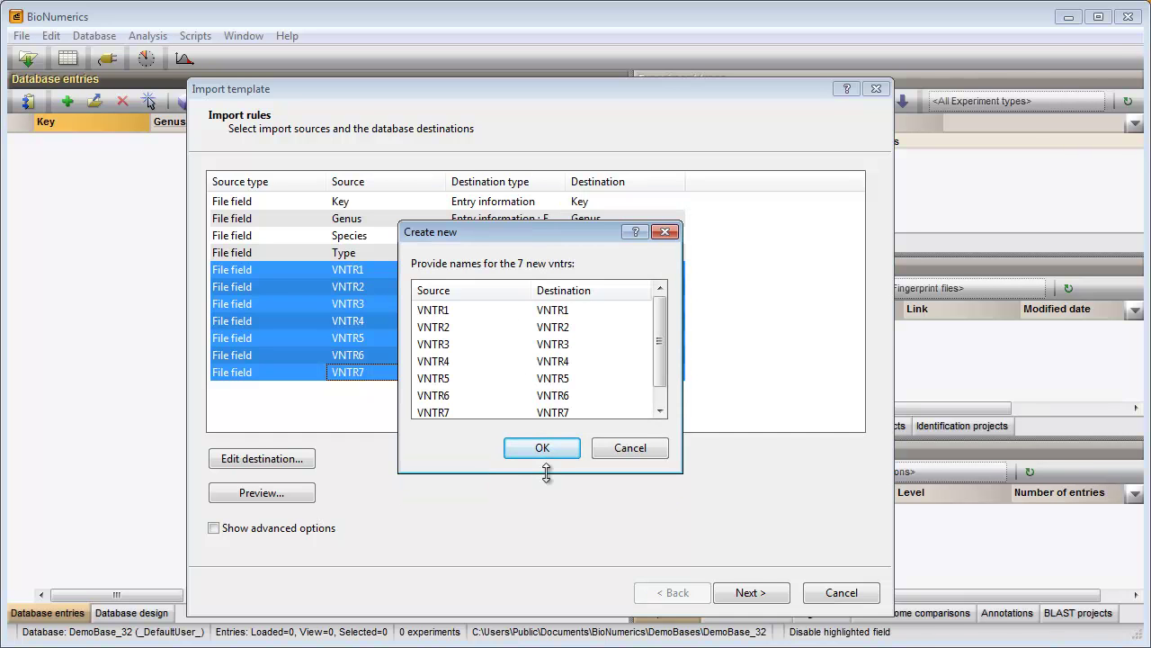
double_click(580, 310)
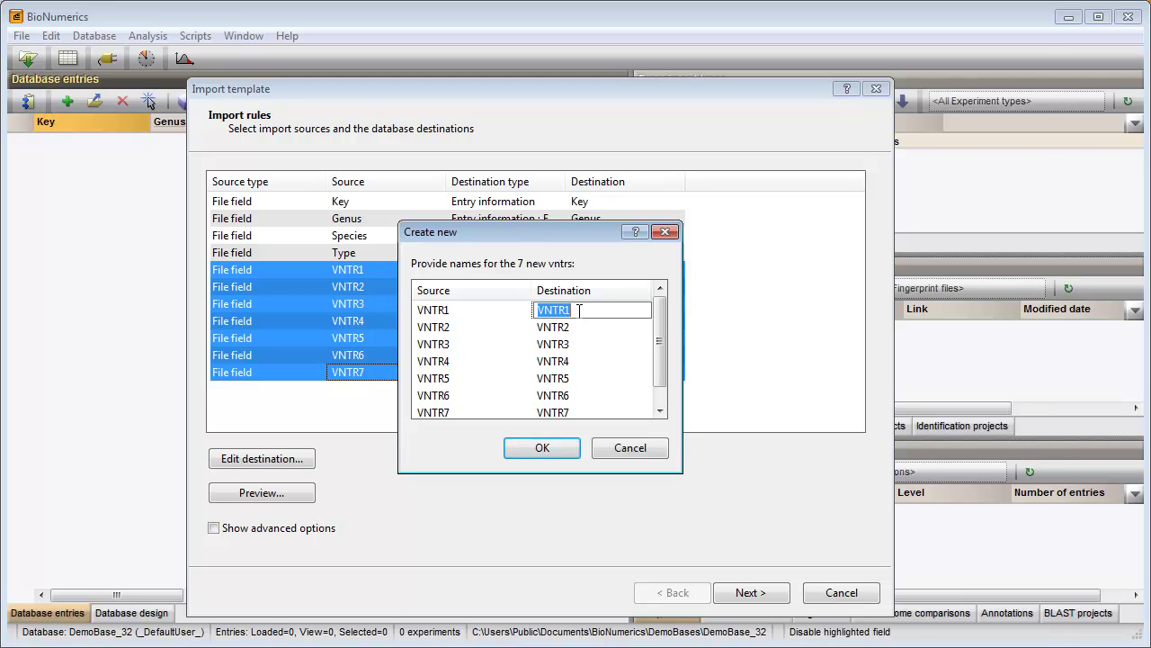
left_click(545, 446)
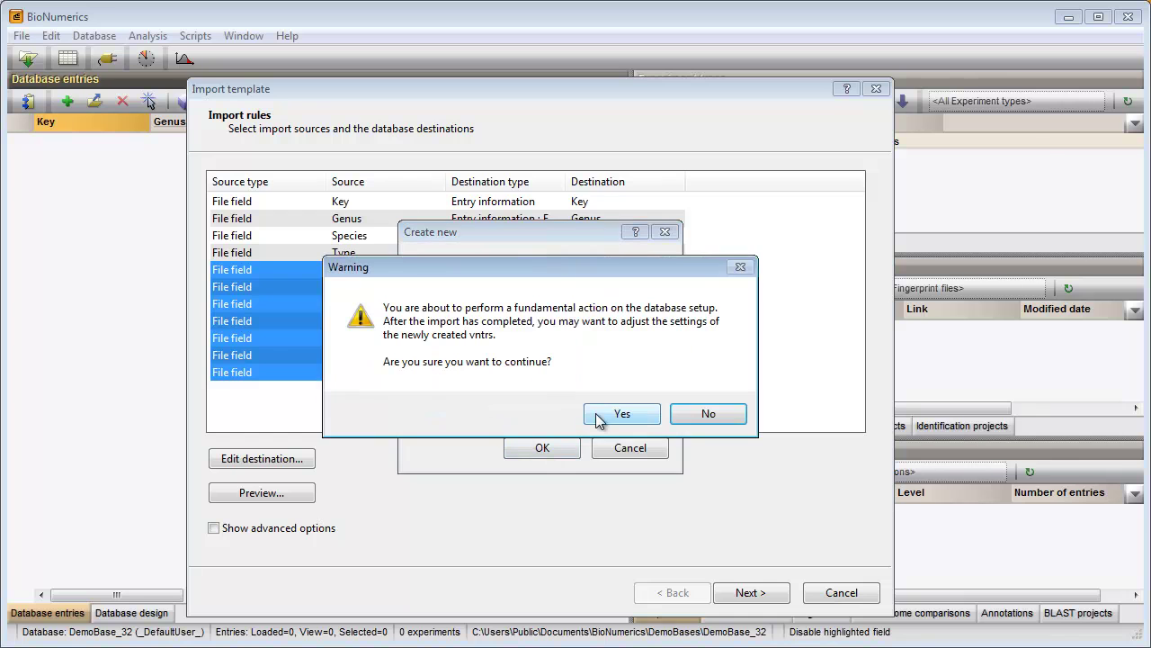
left_click(597, 414)
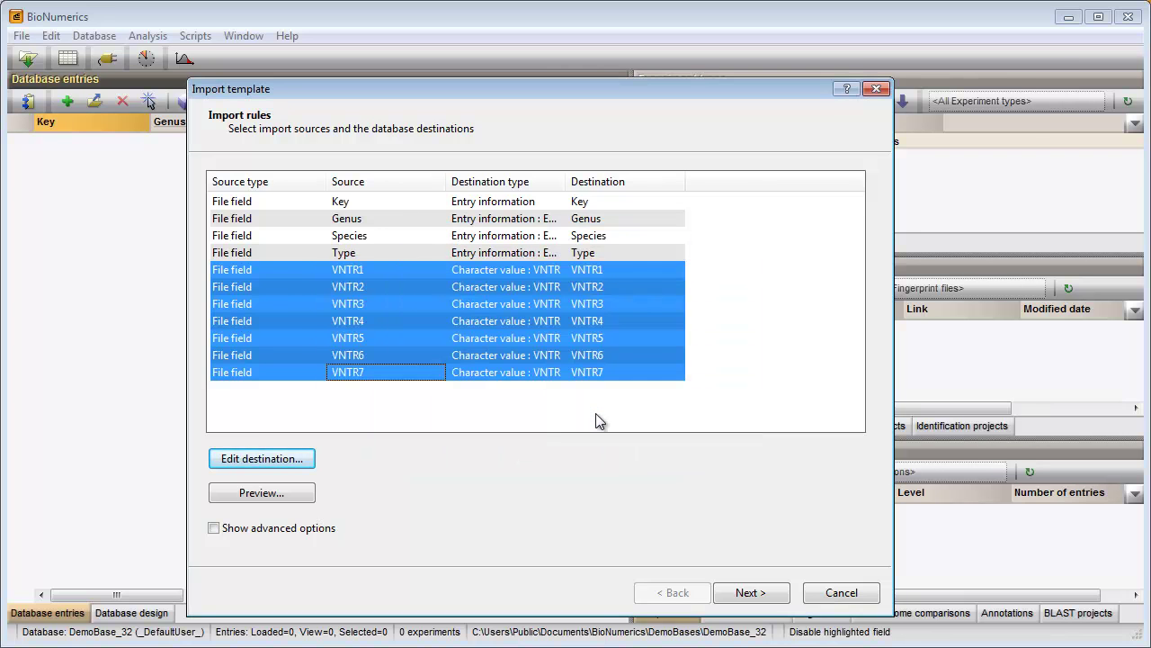
- Preview the 12 records to import, then advance to Import links with Key as the link
left_click(275, 494)
left_click_drag(314, 504, 269, 526)
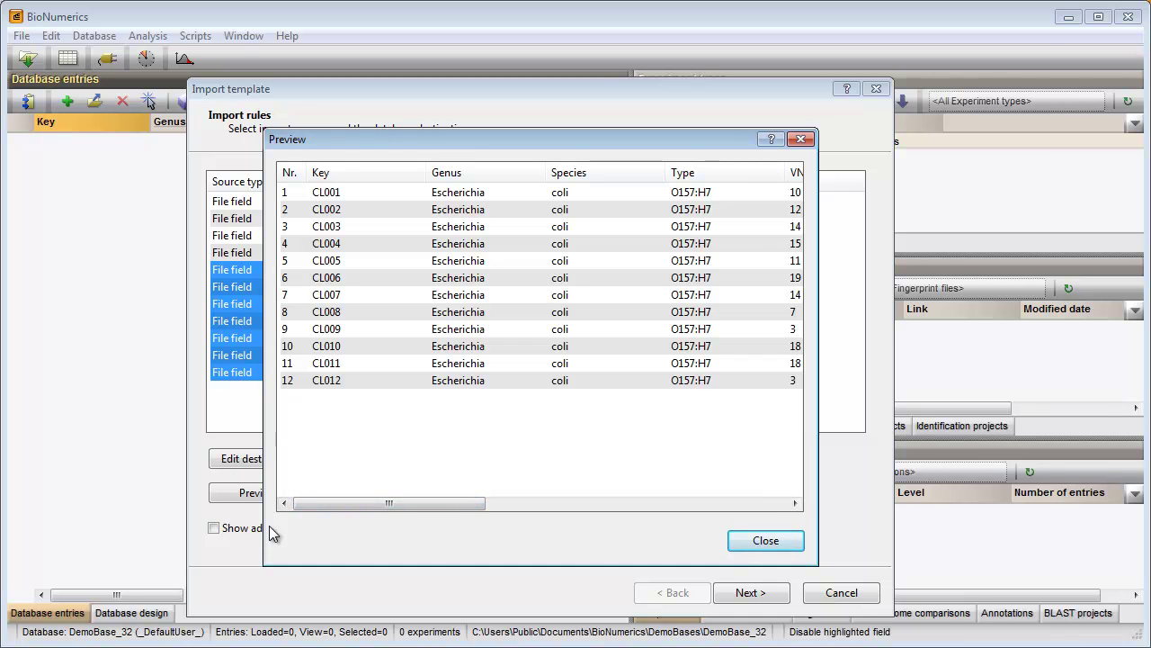
left_click(755, 541)
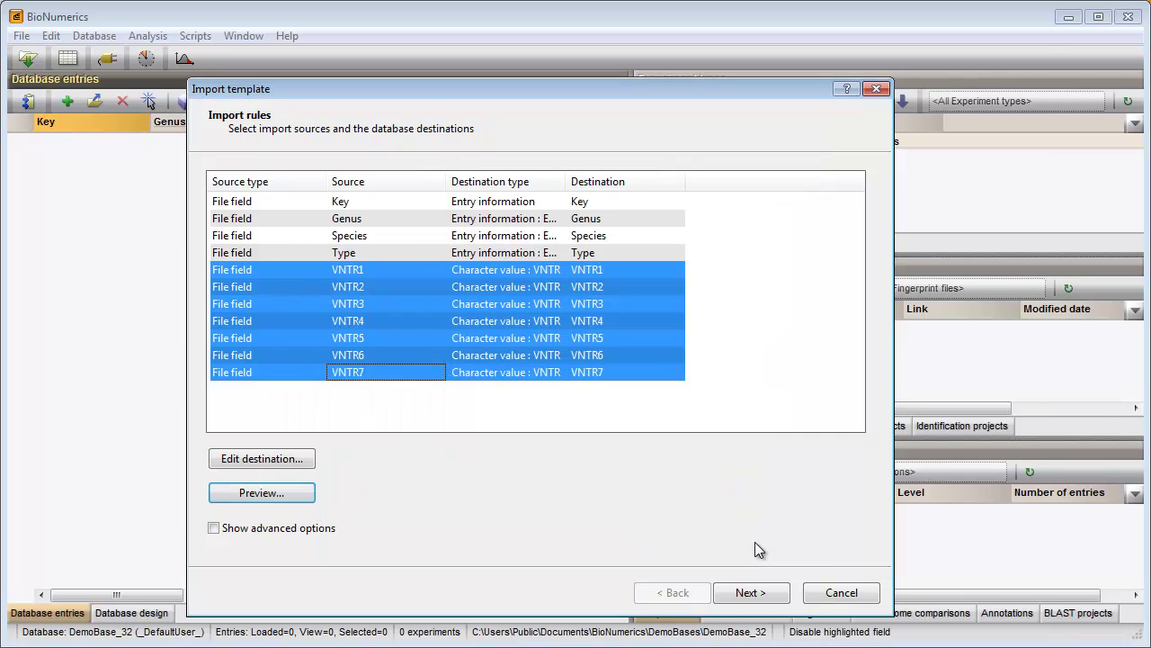
left_click(751, 595)
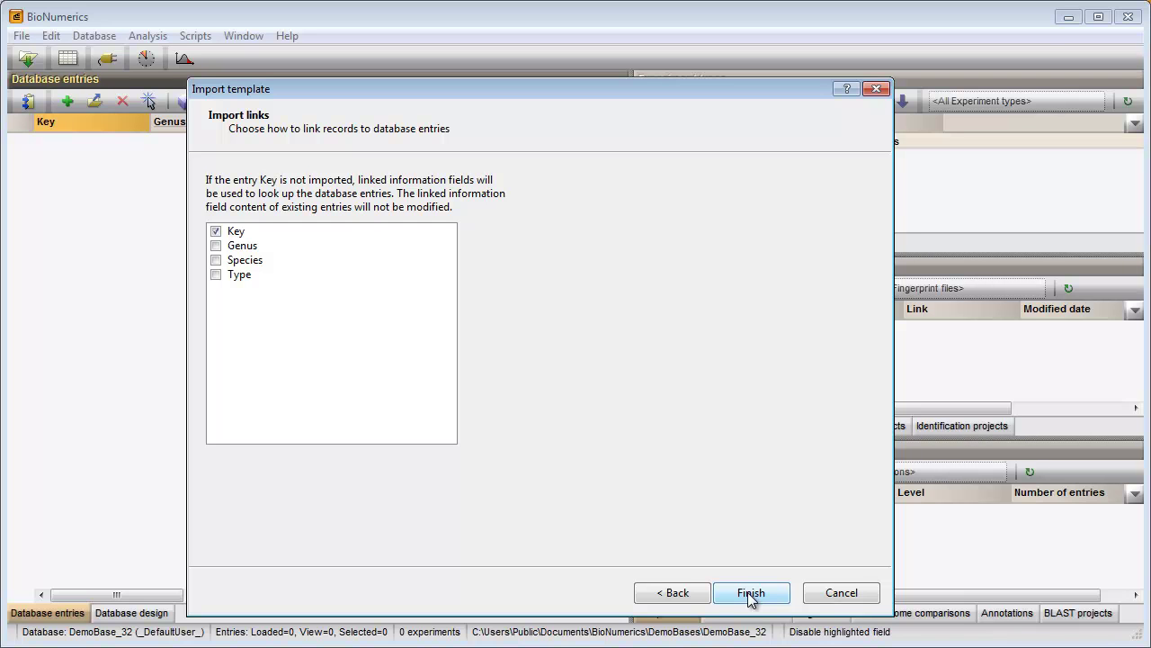
- Save the import template as 'VNTR' and run it to create entries CL001–CL012
left_click(749, 595)
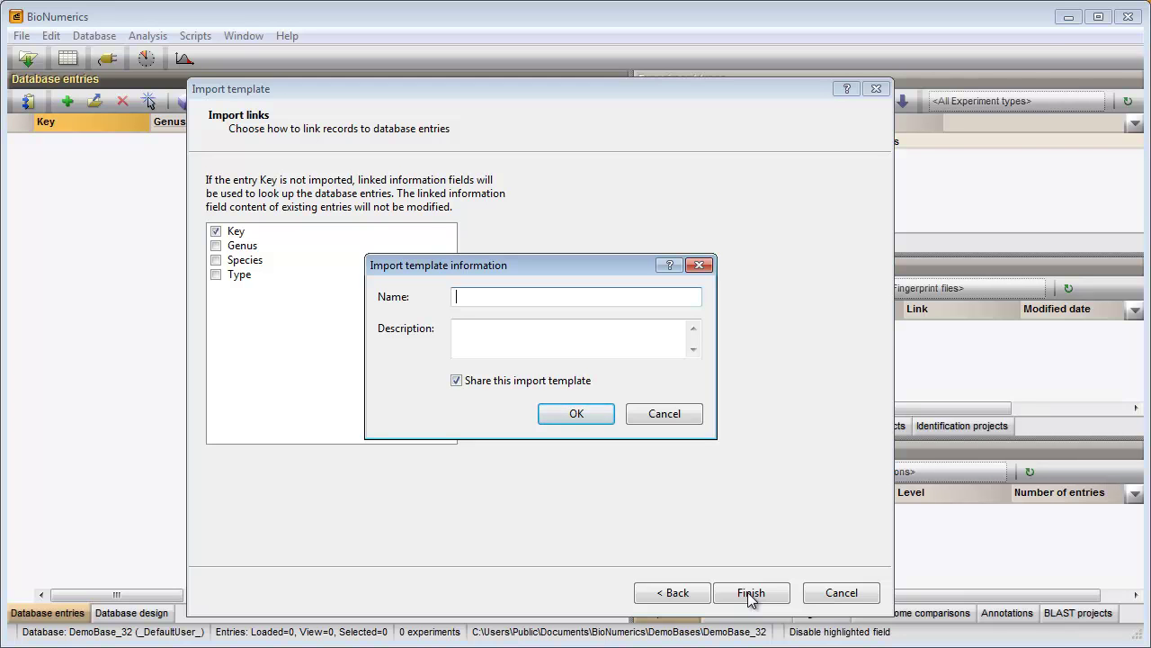
type("VNTR")
left_click(576, 414)
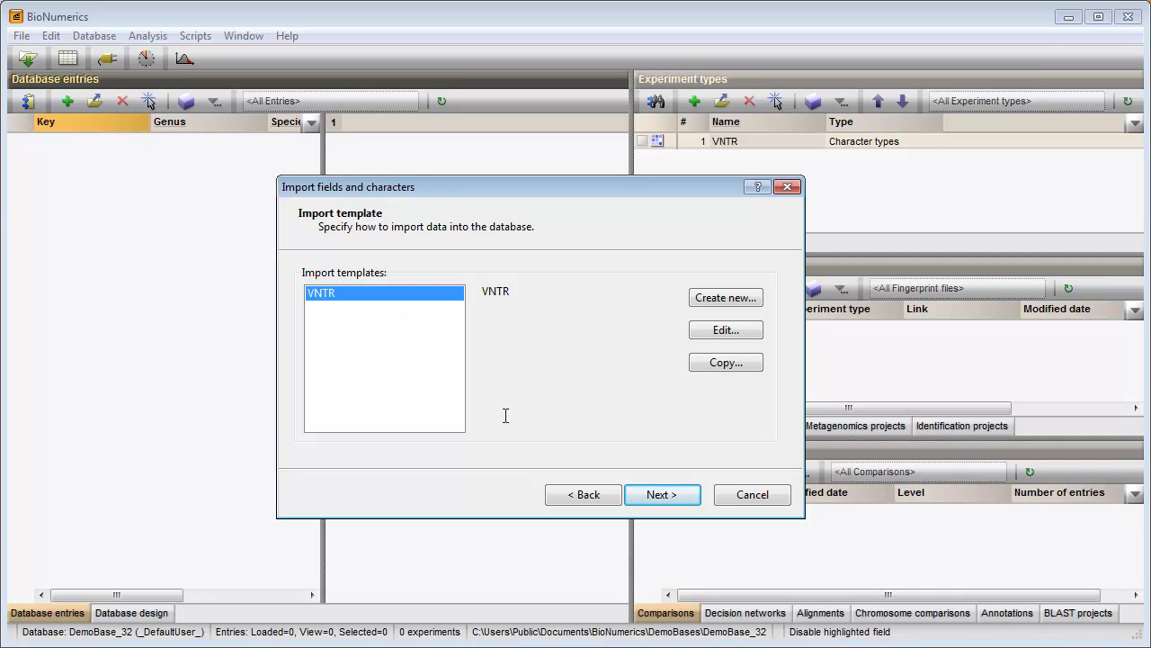
left_click(652, 498)
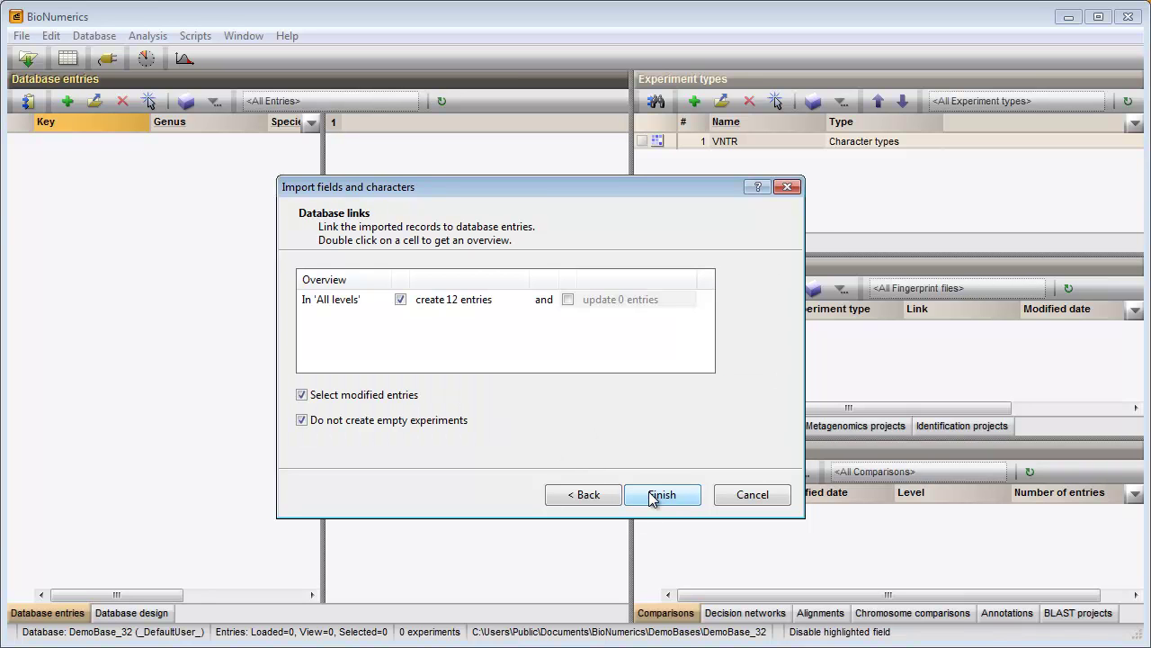
left_click(653, 497)
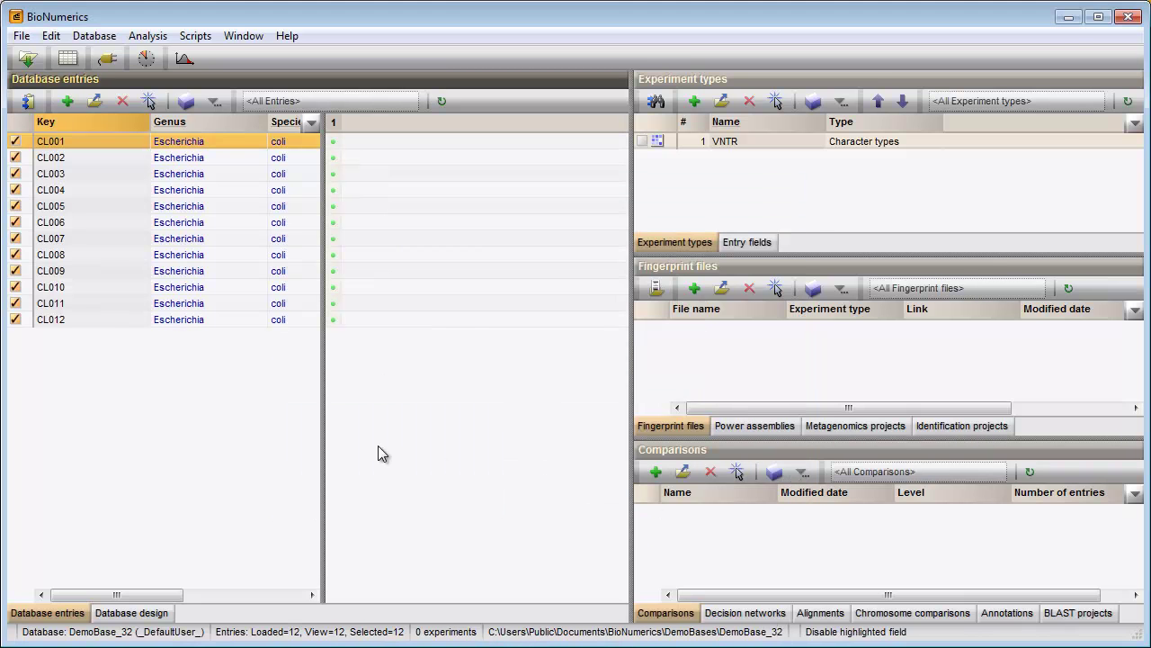
- Drag the entry-list splitter right so Type O157:H7 shows for all 12 entries
left_click_drag(322, 426, 536, 413)
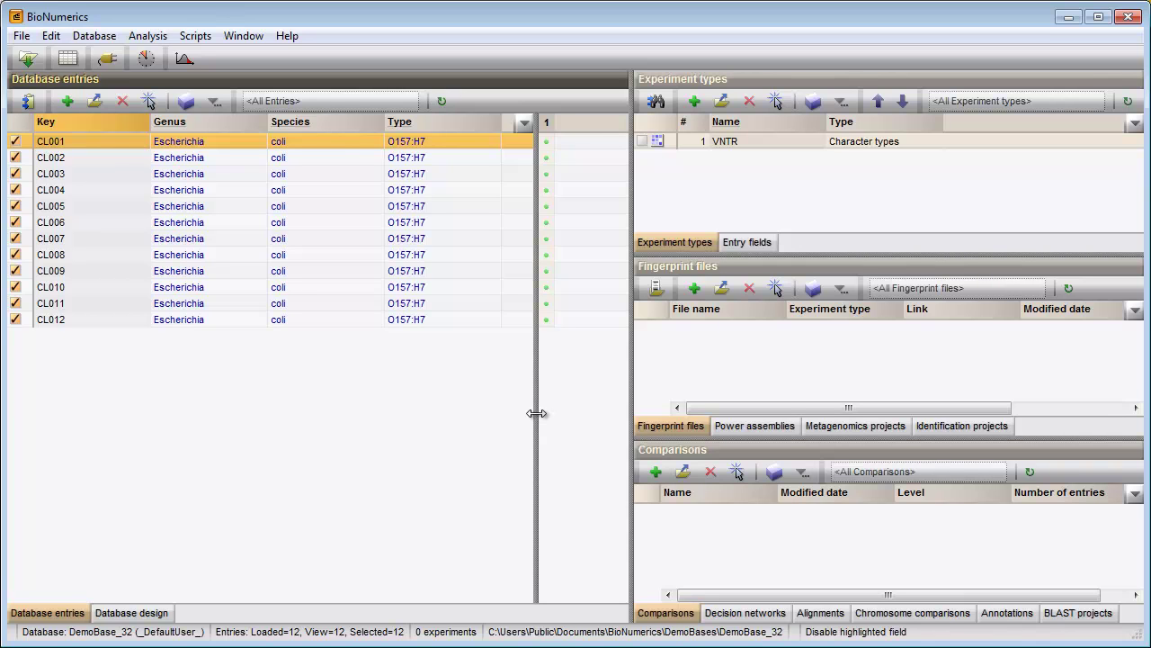
- Set the VNTR character type's experiment card to List in General settings, then close its window
double_click(722, 142)
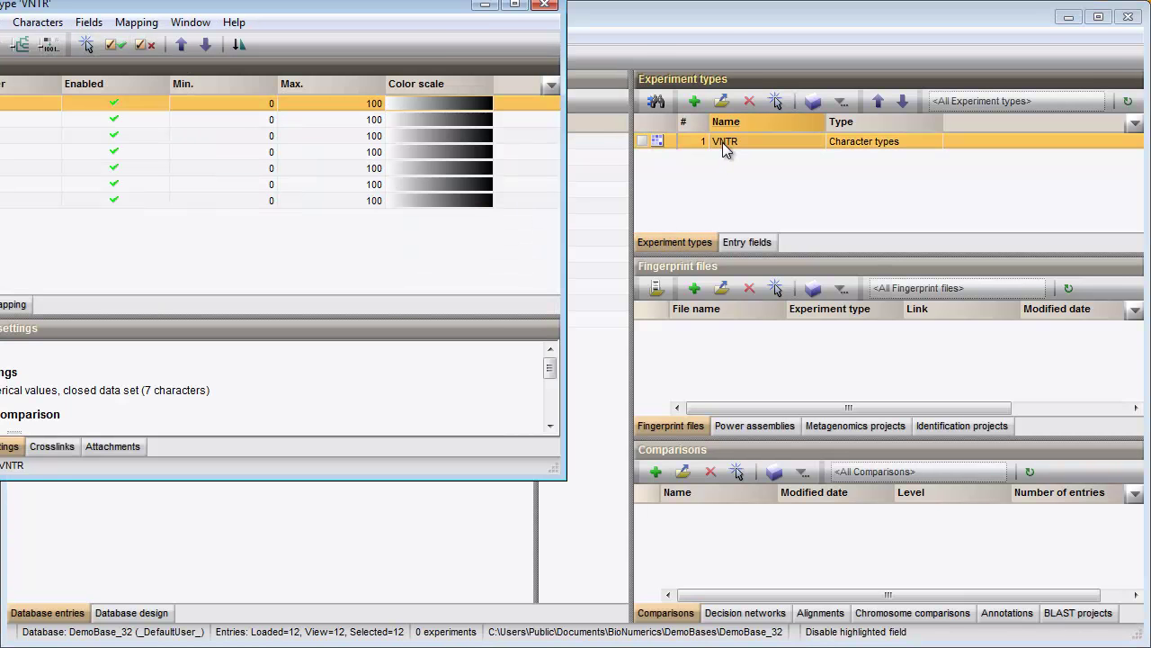
left_click_drag(400, 11, 628, 88)
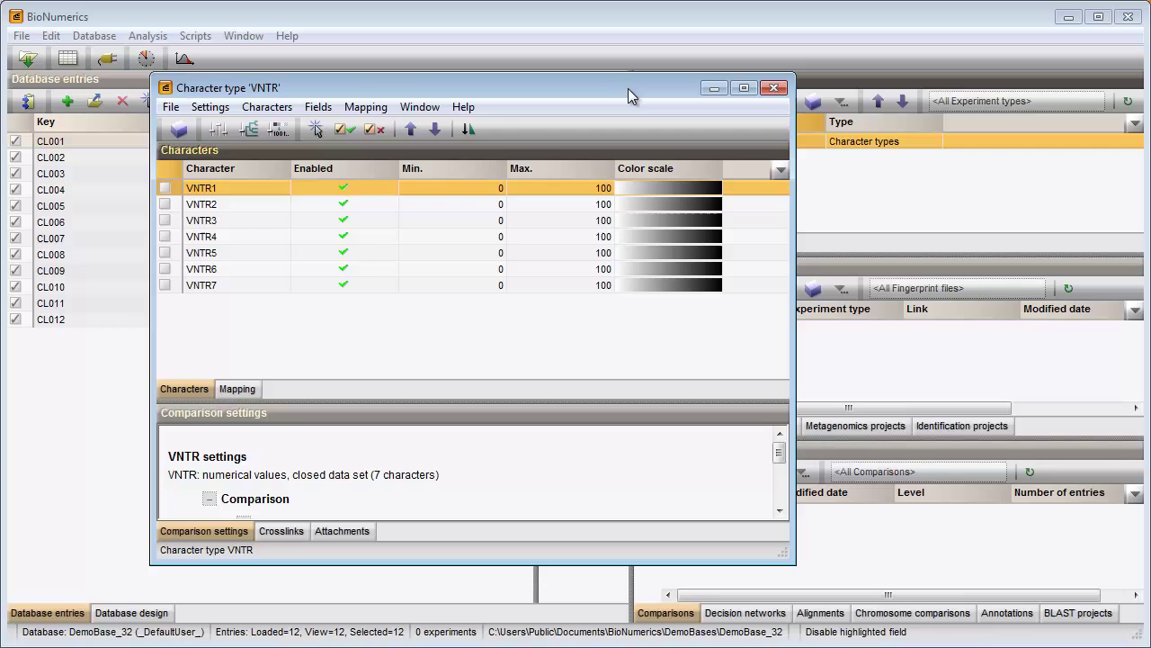
left_click(220, 131)
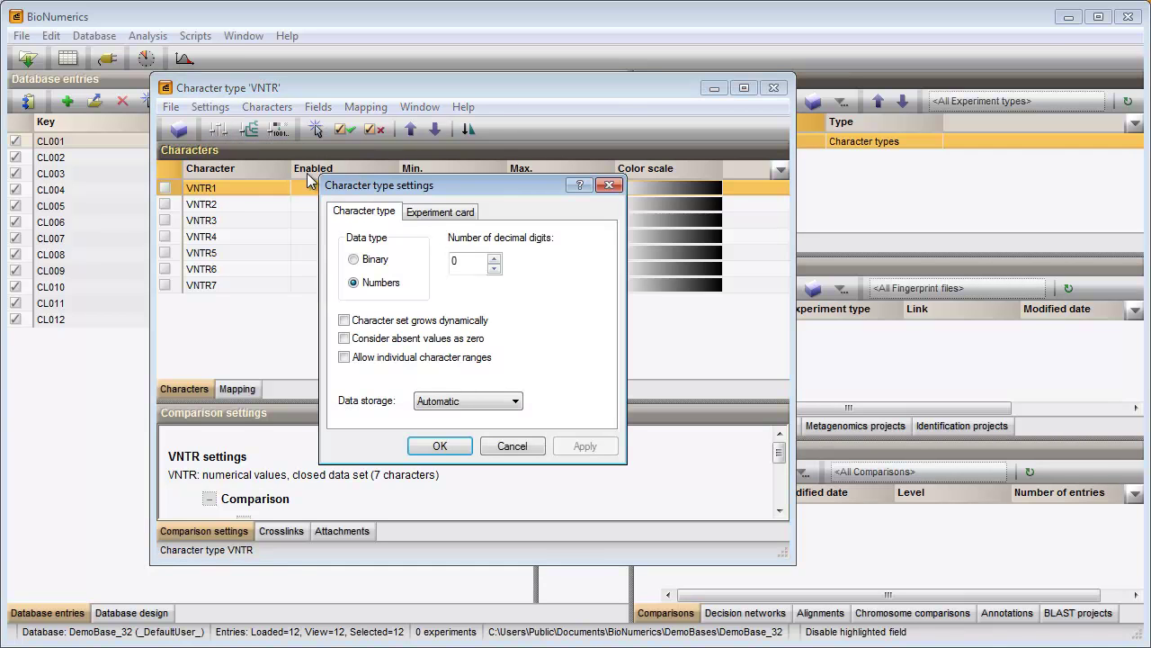
left_click(438, 215)
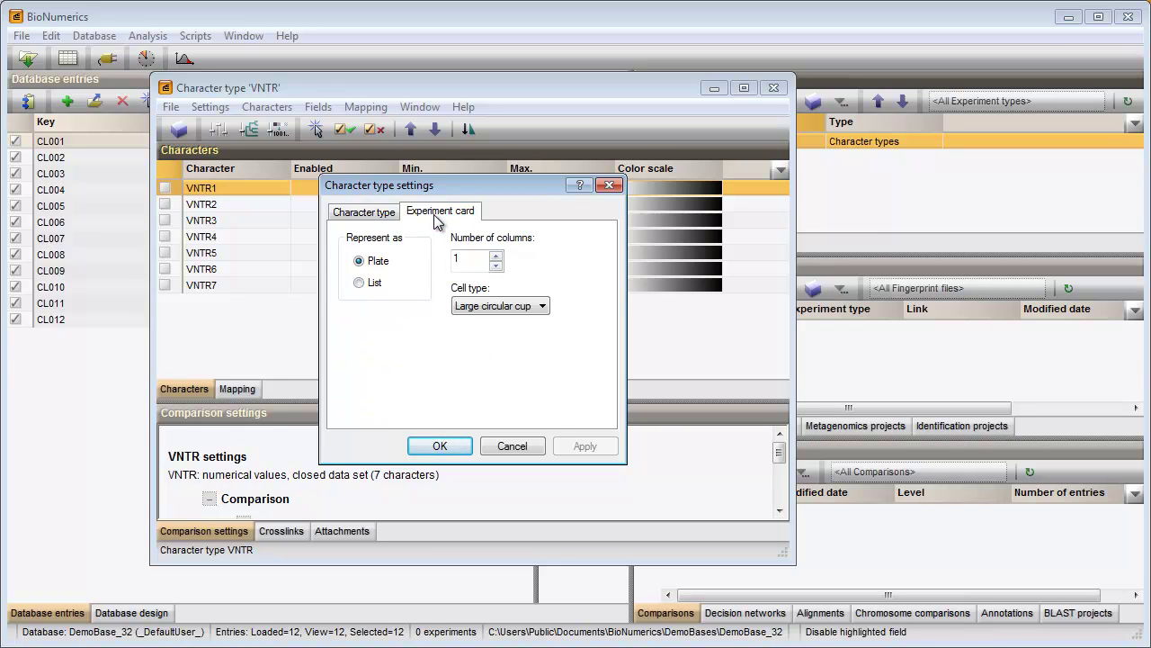
left_click(360, 283)
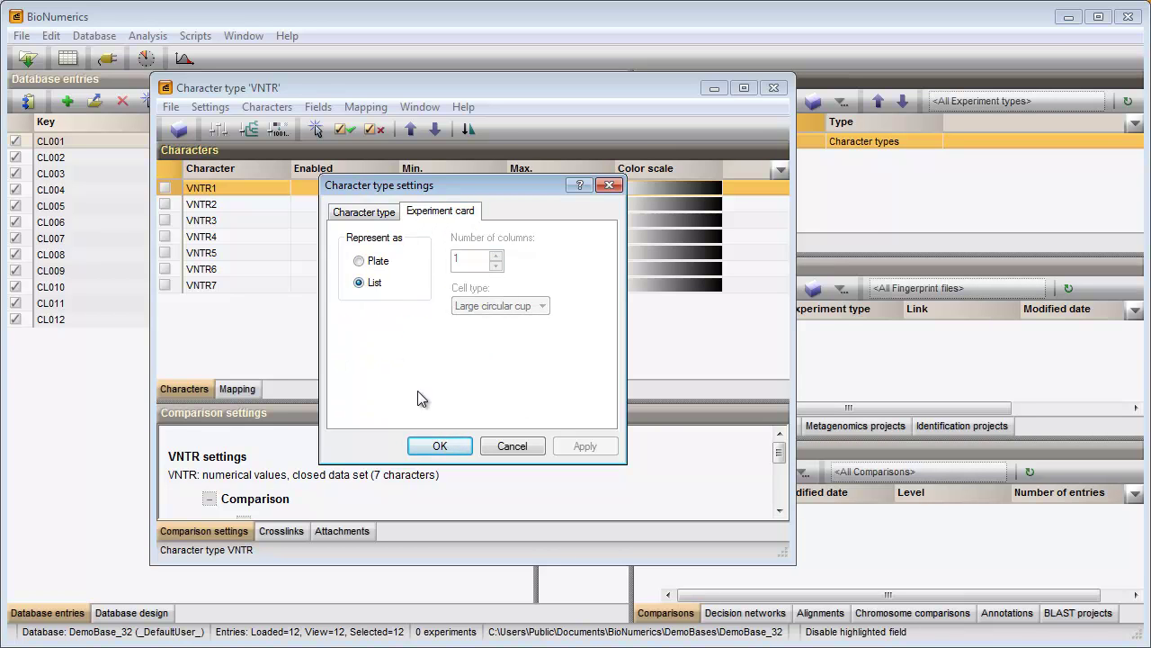
left_click(440, 445)
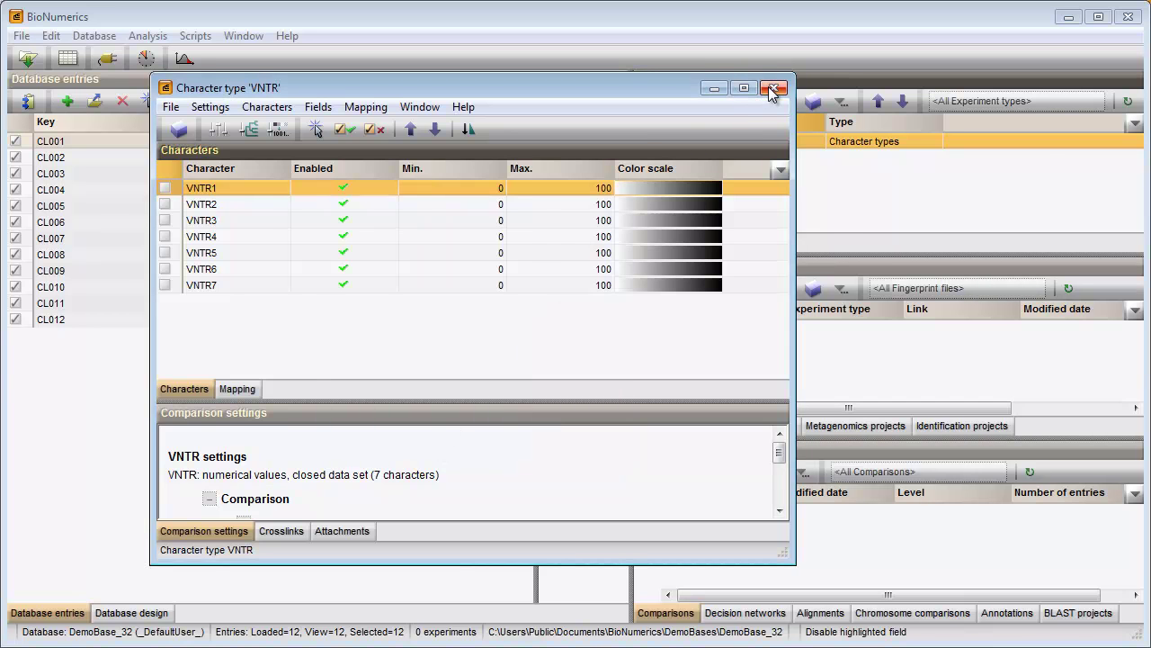
left_click(772, 88)
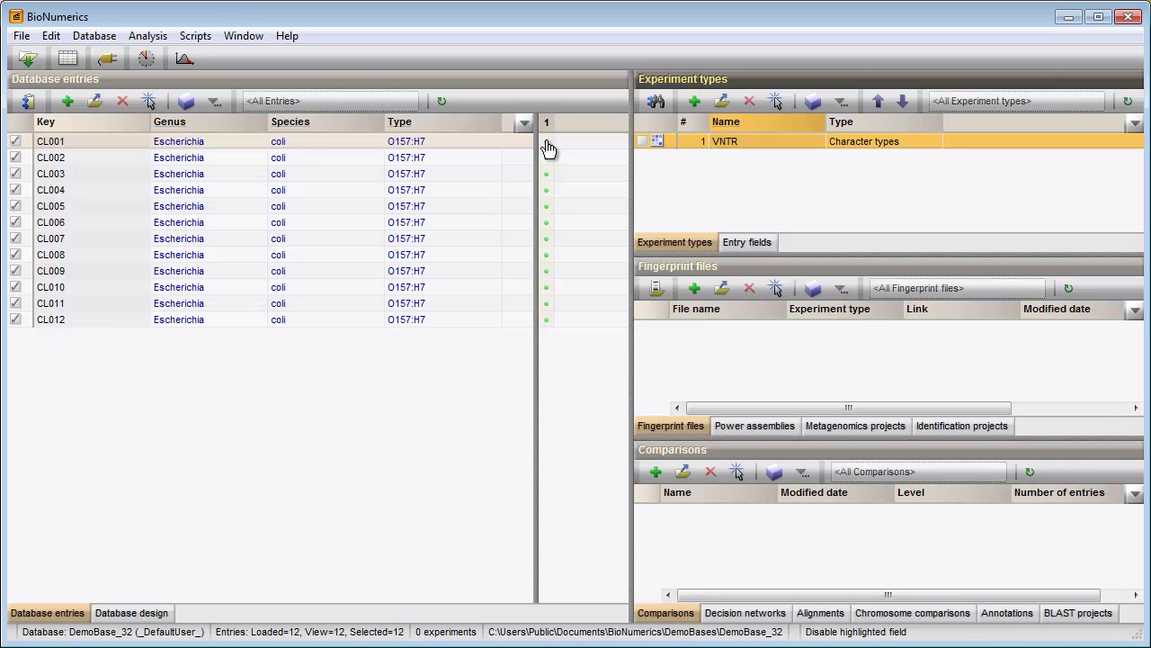
mouse_move(549, 149)
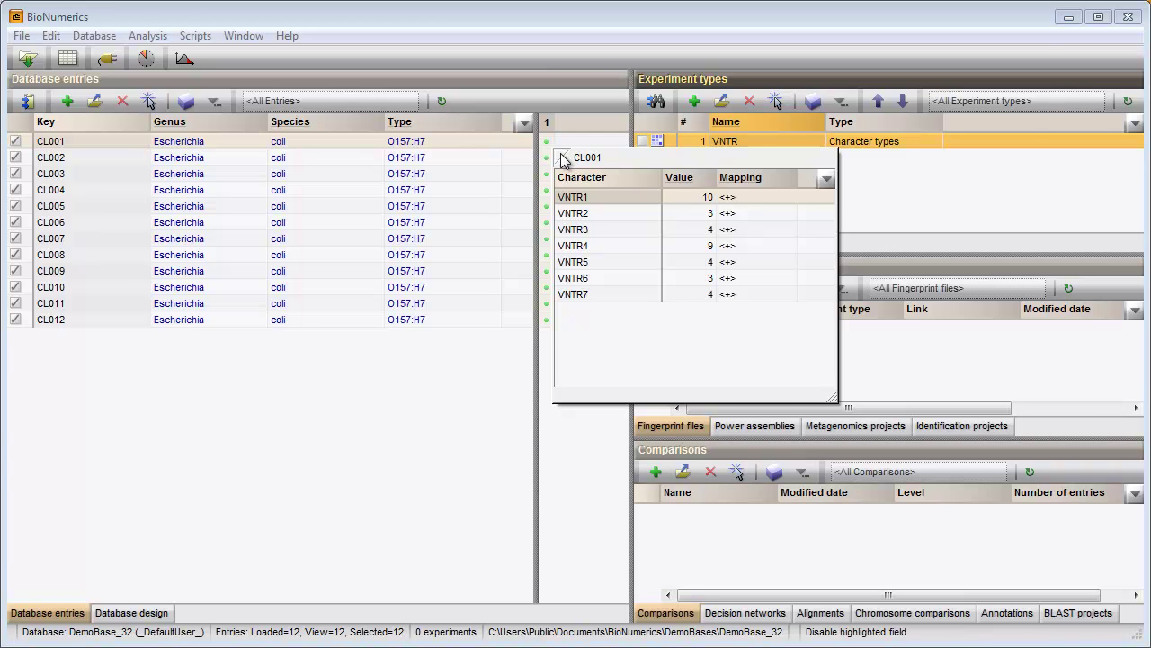
left_click(561, 155)
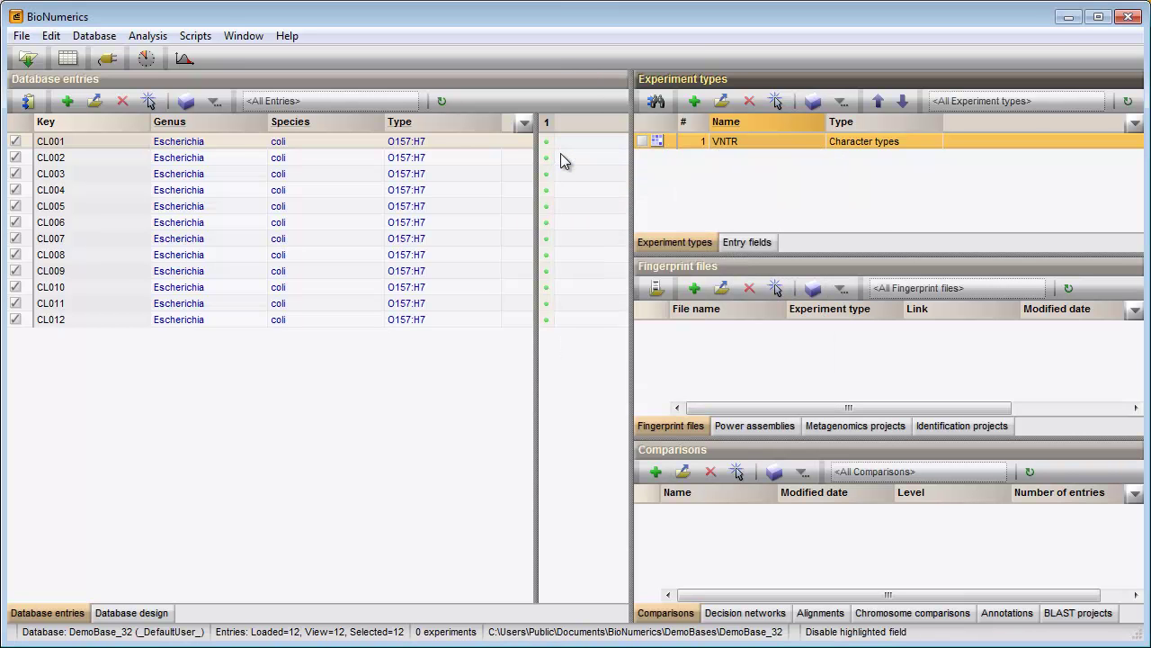